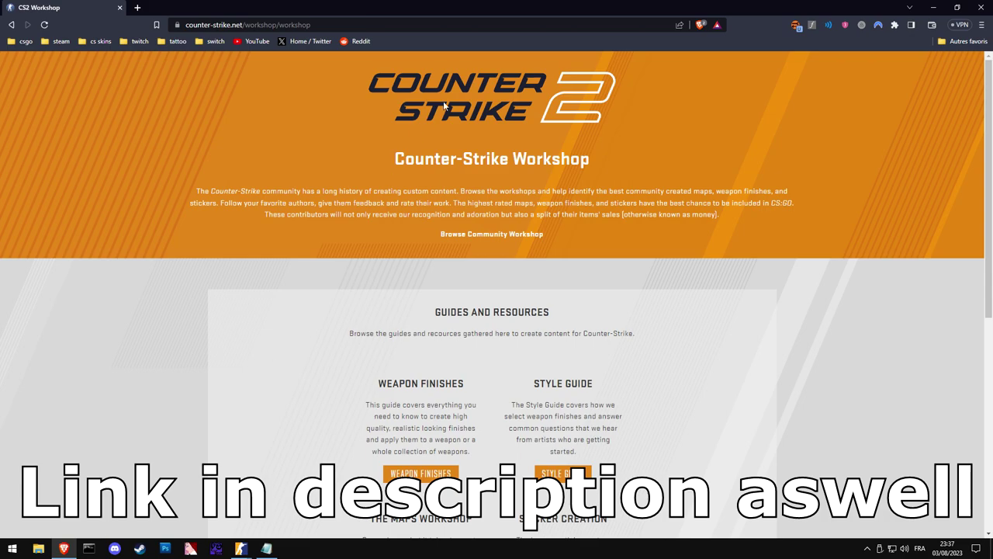
- Open the Counter-Strike Workshop Resources page and save the NEW! CS2 weapon models zip
scroll(552, 109, "down", 3)
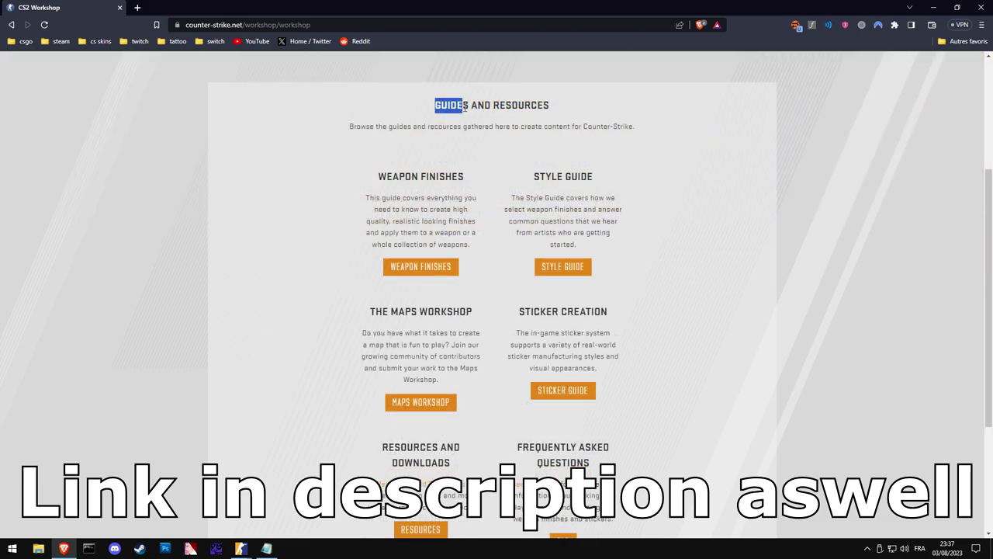
scroll(335, 286, "down", 2)
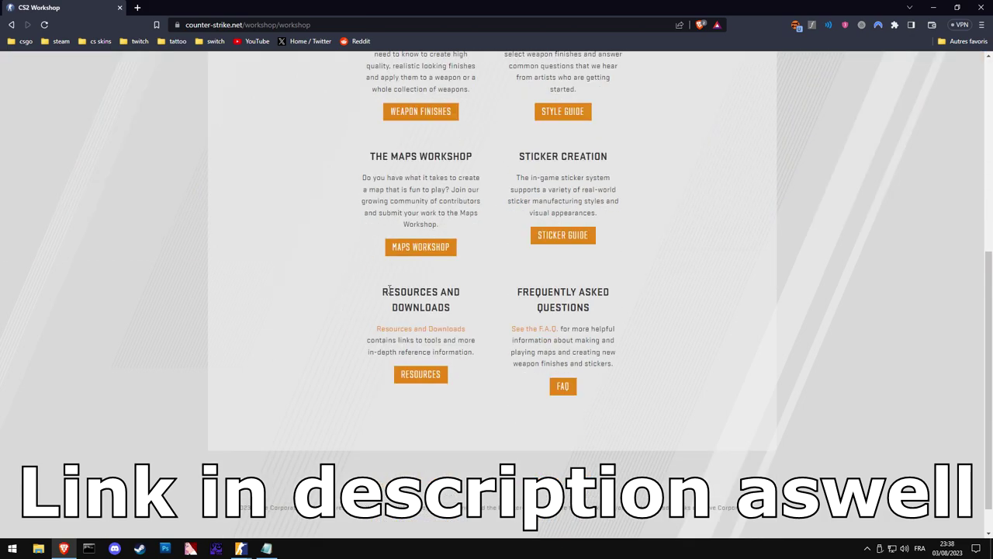
left_click_drag(389, 288, 456, 293)
left_click(420, 375)
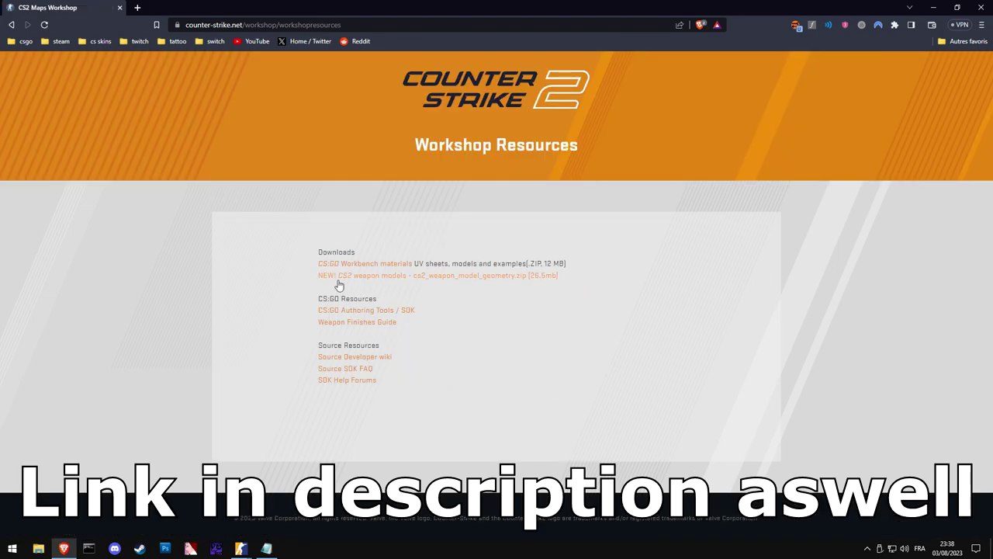
left_click(329, 279)
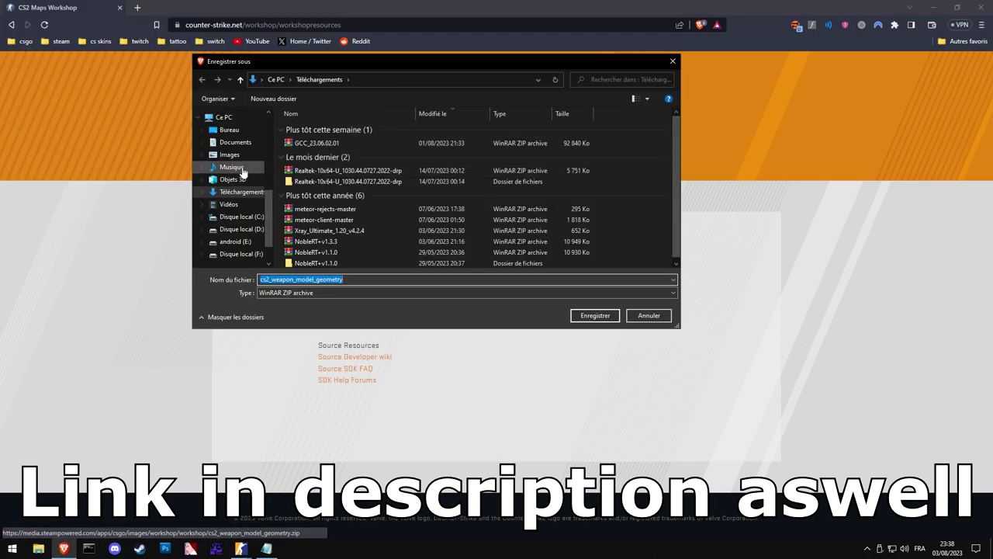
left_click(647, 315)
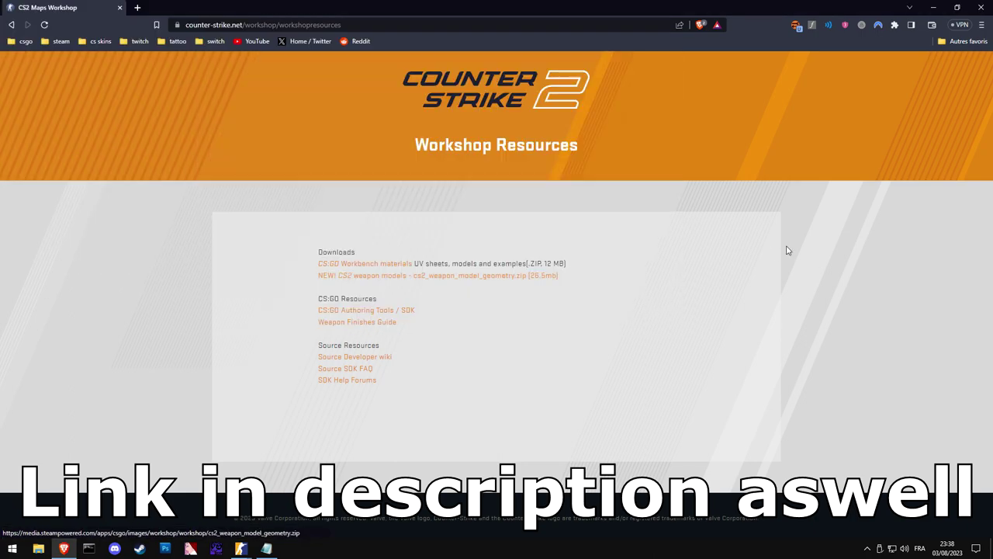
- Close Brave and Blender's splash, then select the default Camera, Cube, Light and Collection
left_click(982, 6)
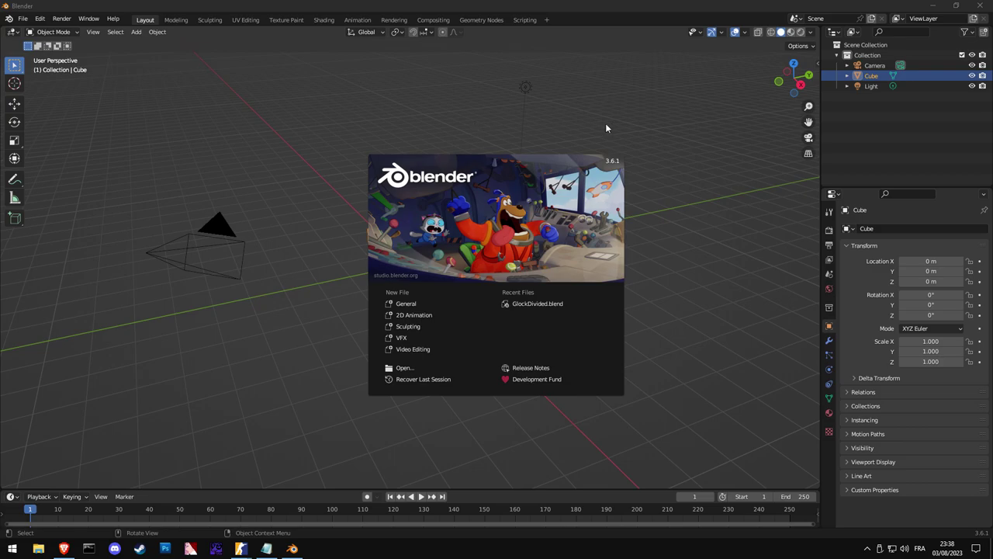
left_click(606, 128)
left_click(735, 124)
left_click(871, 87)
left_click(874, 55, "shift")
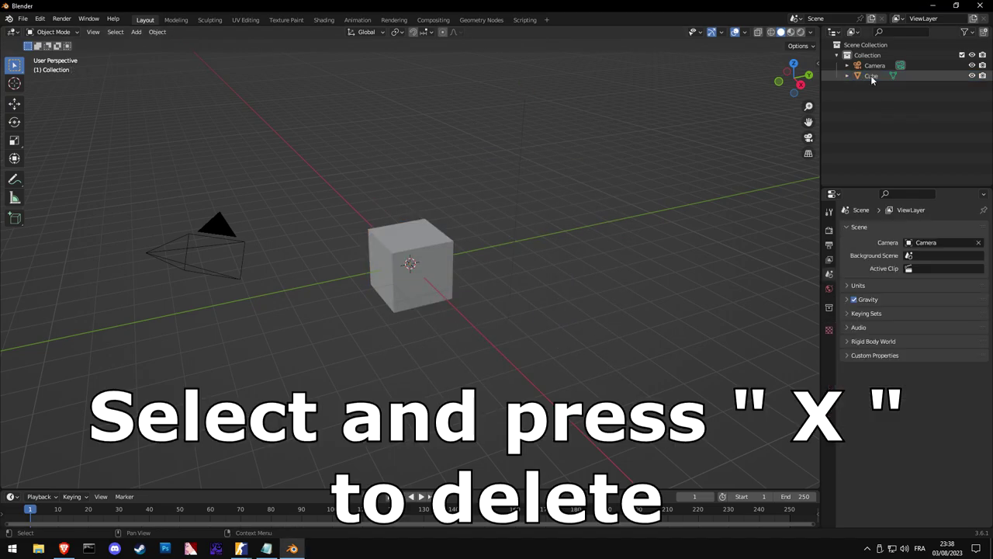
- Delete the default objects and browse the OBJ importer to csgo skin > cs2_weapon_model_geometry
key("x")
key("x")
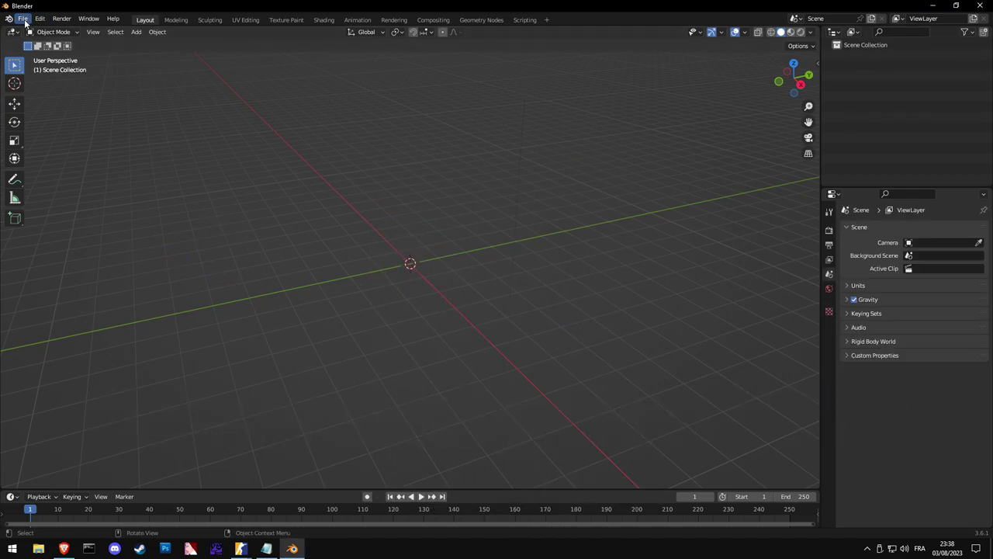
left_click(22, 18)
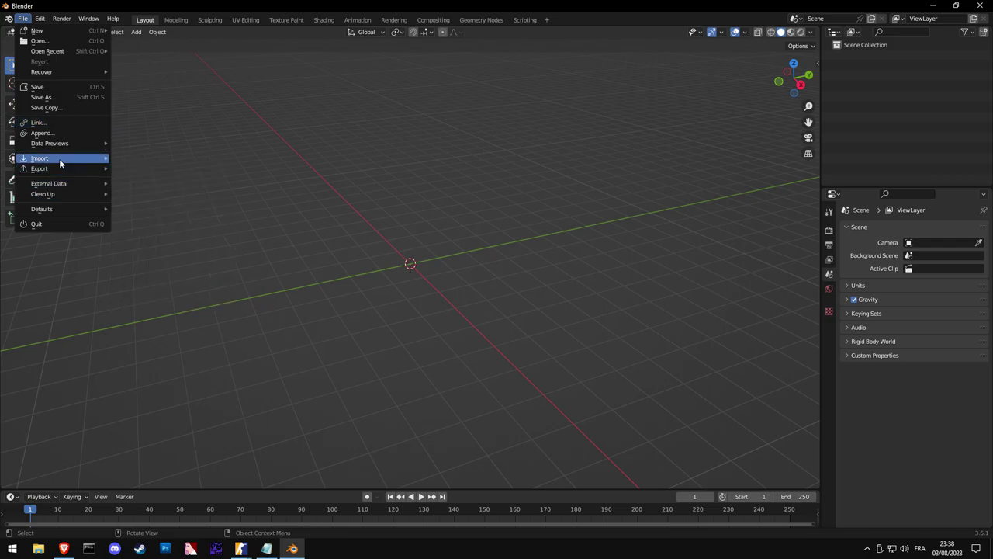
mouse_move(40, 158)
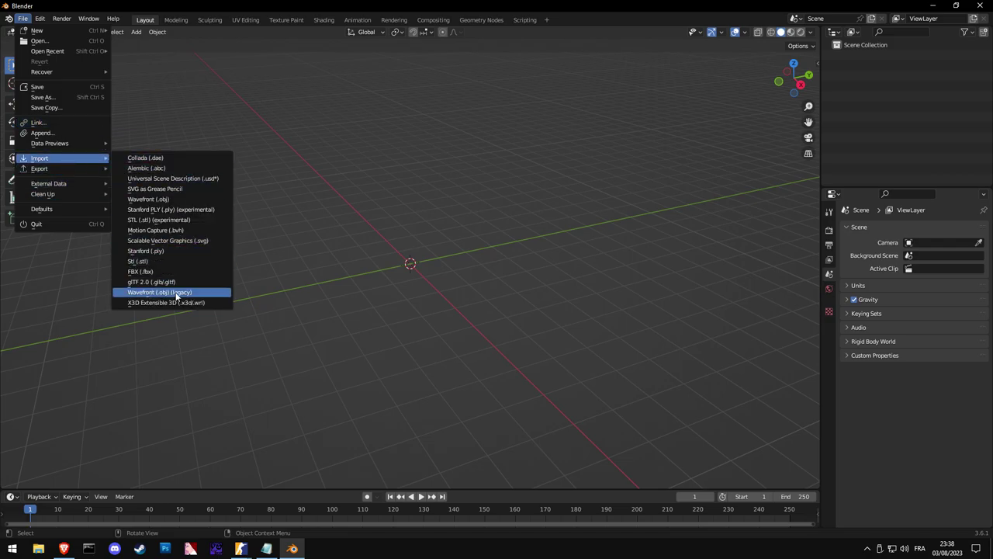
left_click(169, 294)
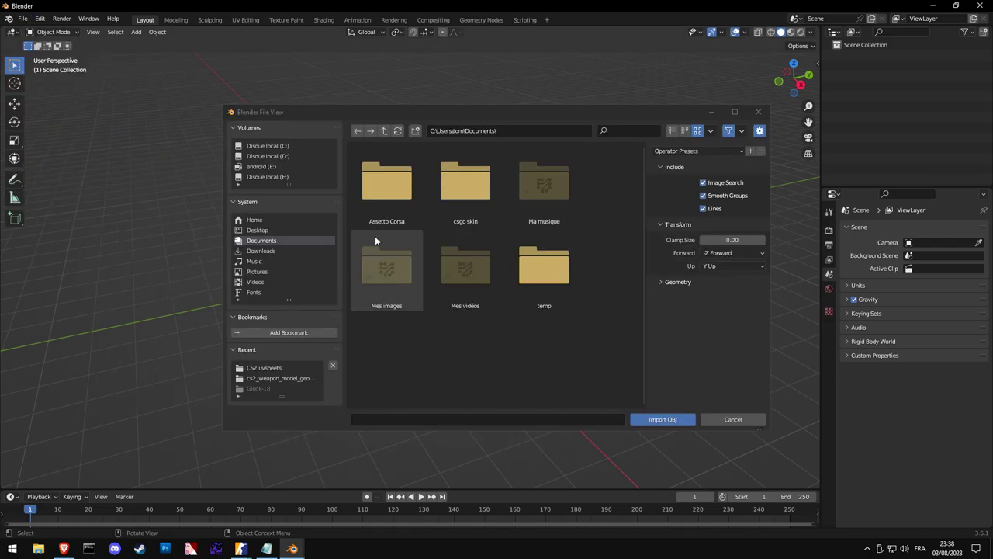
mouse_move(469, 117)
left_mouse_down()
mouse_move(483, 121)
mouse_move(463, 121)
left_mouse_up()
double_click(473, 186)
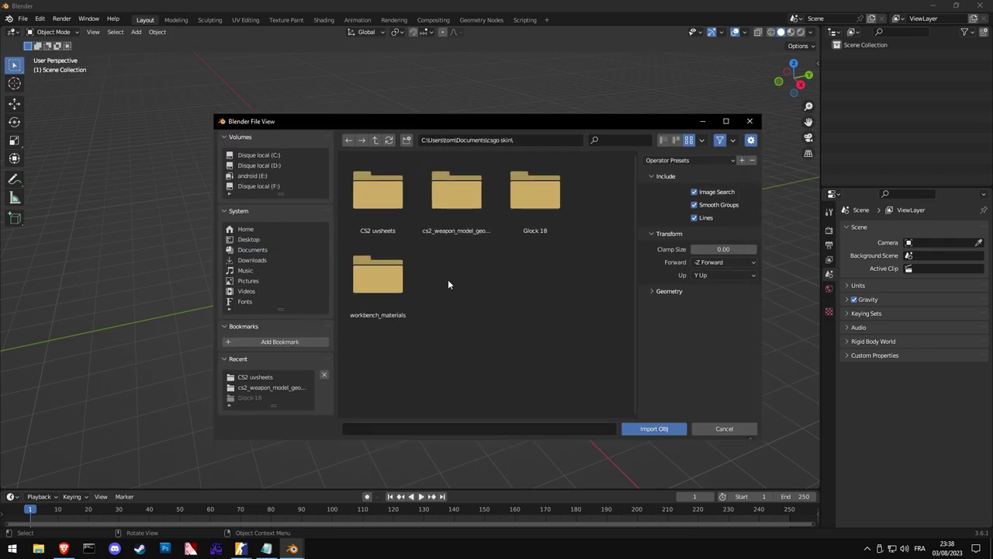
double_click(465, 196)
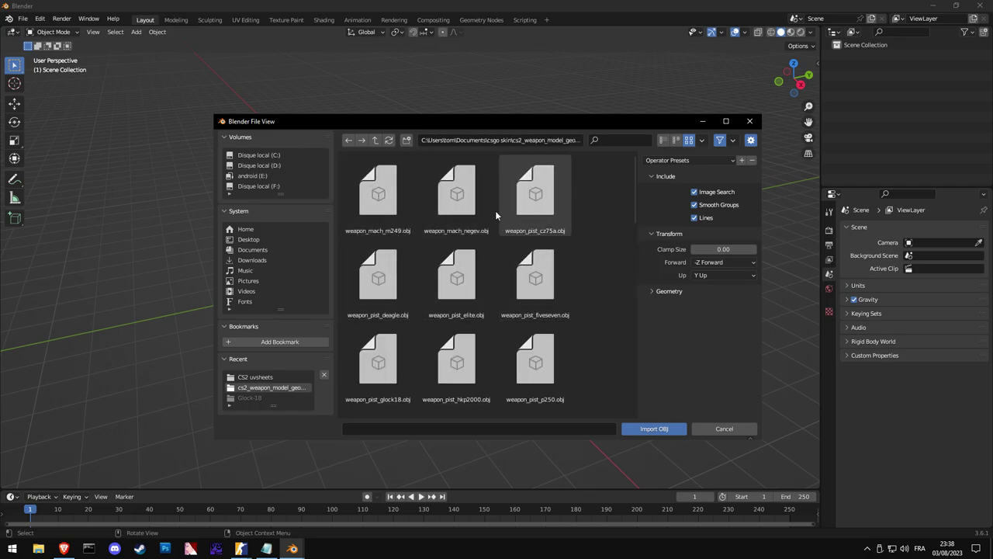
- Filter the files by 'glo' and pick weapon_pist_glock18.obj
left_click(618, 142)
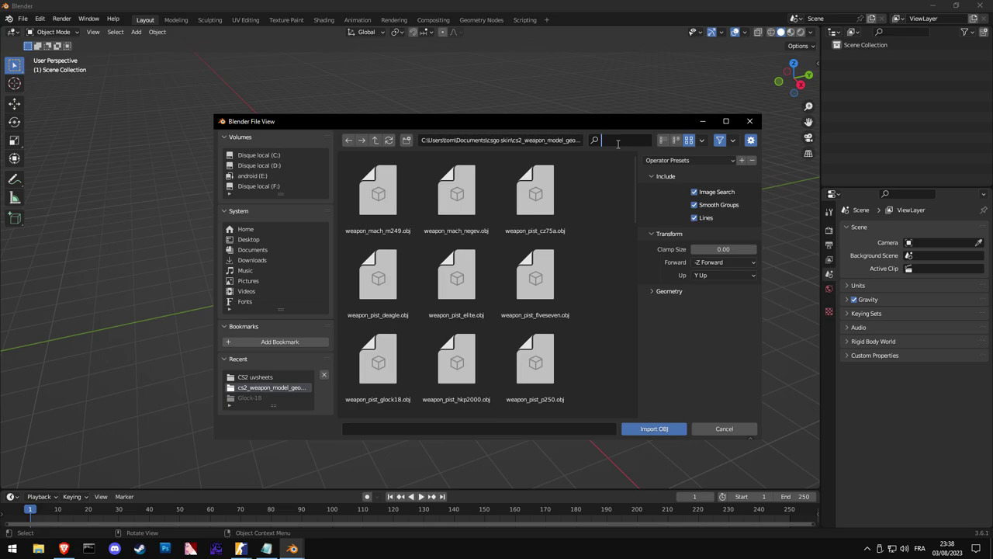
type("glo")
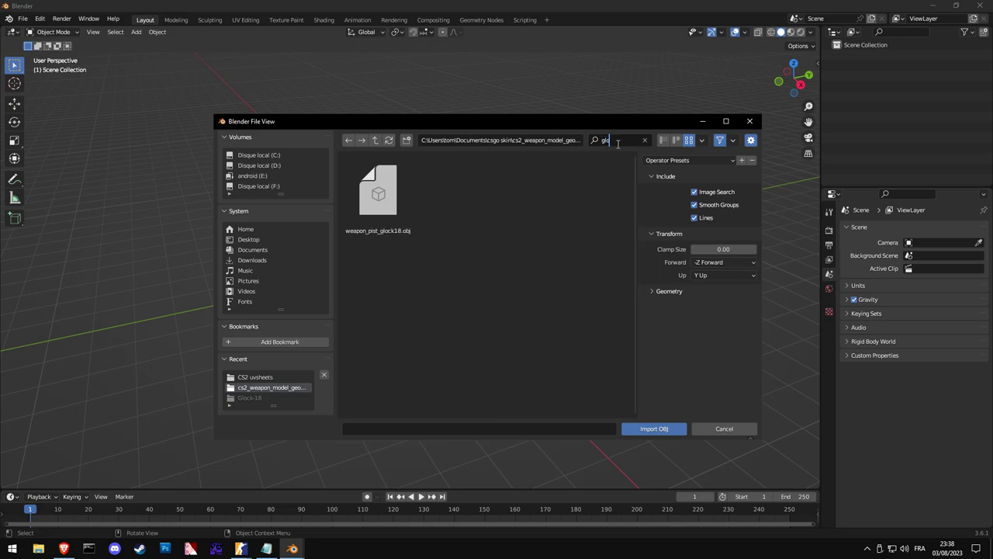
key("Return")
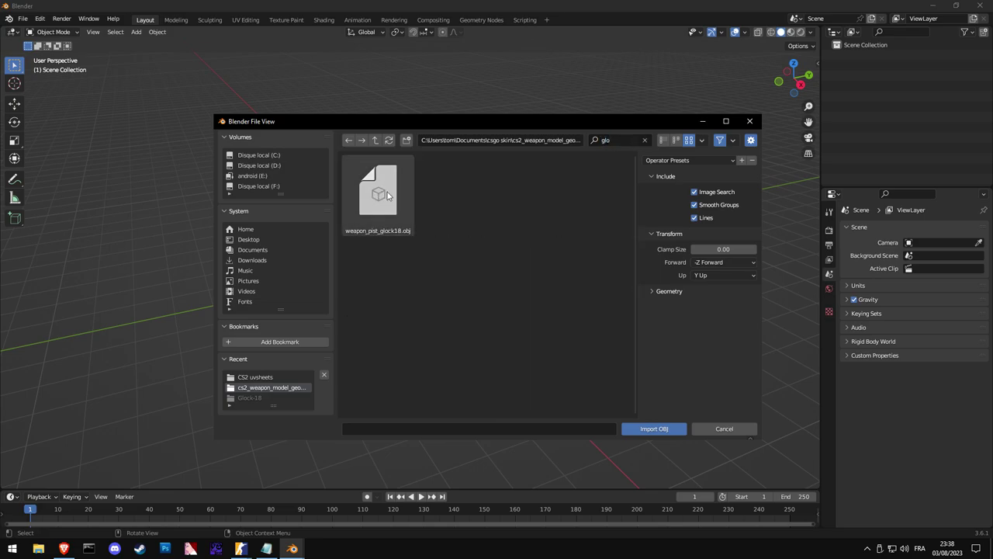
left_click(387, 192)
left_click(655, 429)
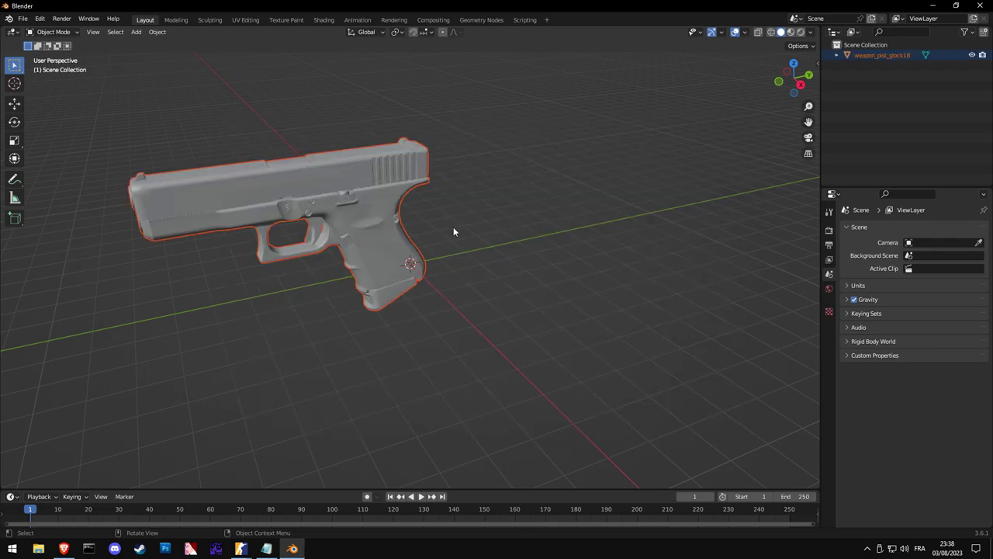
mouse_move(450, 218)
middle_mouse_down()
mouse_move(517, 194)
mouse_move(592, 215)
mouse_move(439, 201)
mouse_move(475, 231)
mouse_move(445, 237)
mouse_move(419, 224)
mouse_move(453, 237)
mouse_move(454, 219)
mouse_move(625, 225)
mouse_move(435, 241)
mouse_move(368, 94)
middle_mouse_up()
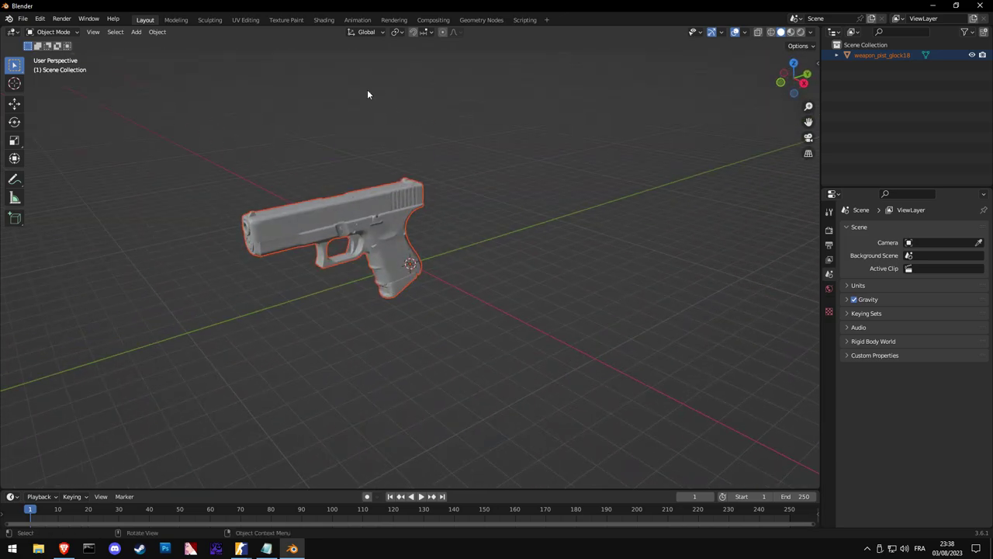
left_click(246, 46)
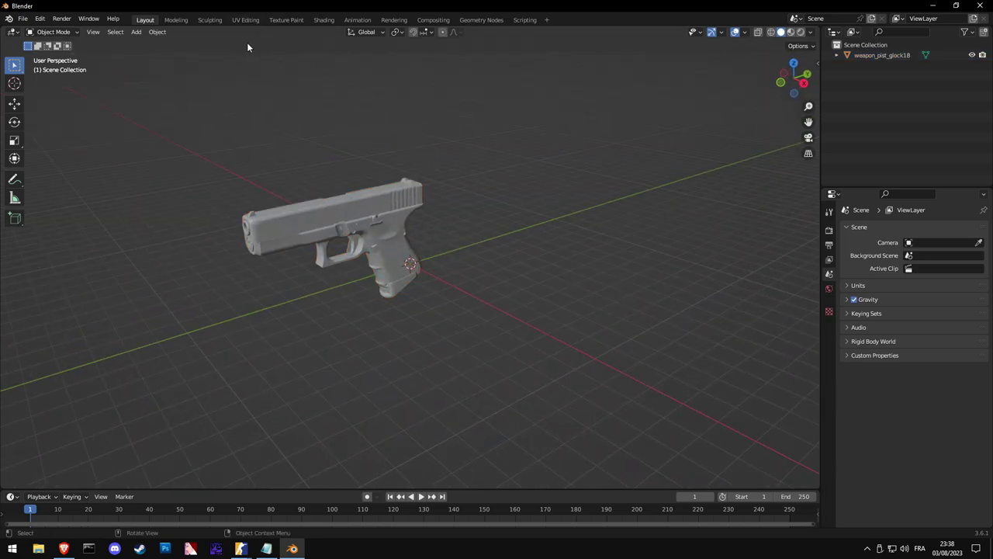
- In Texture Paint, create a new 2048 × 2048 image named glock18_uvsheets_cs2
left_click(288, 22)
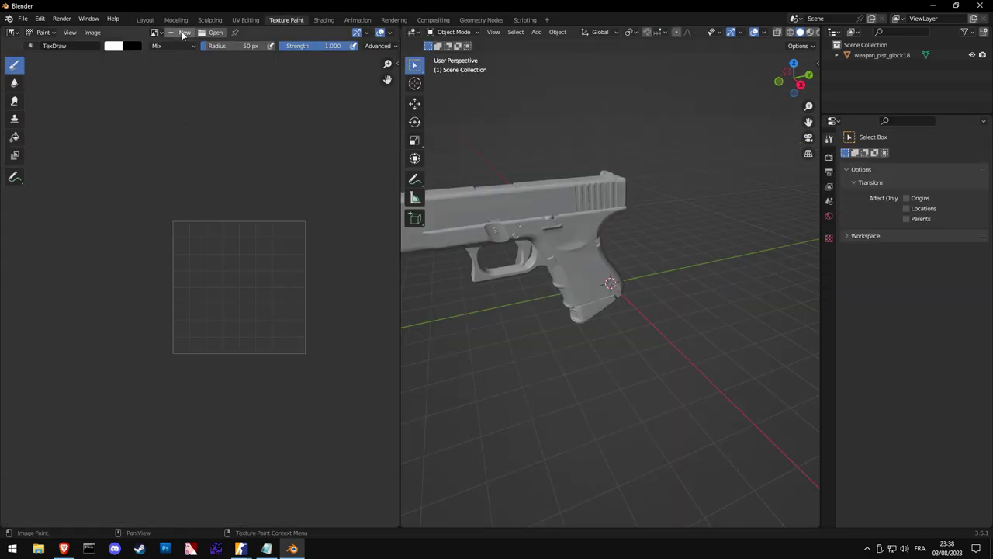
left_click(184, 34)
left_click(224, 61)
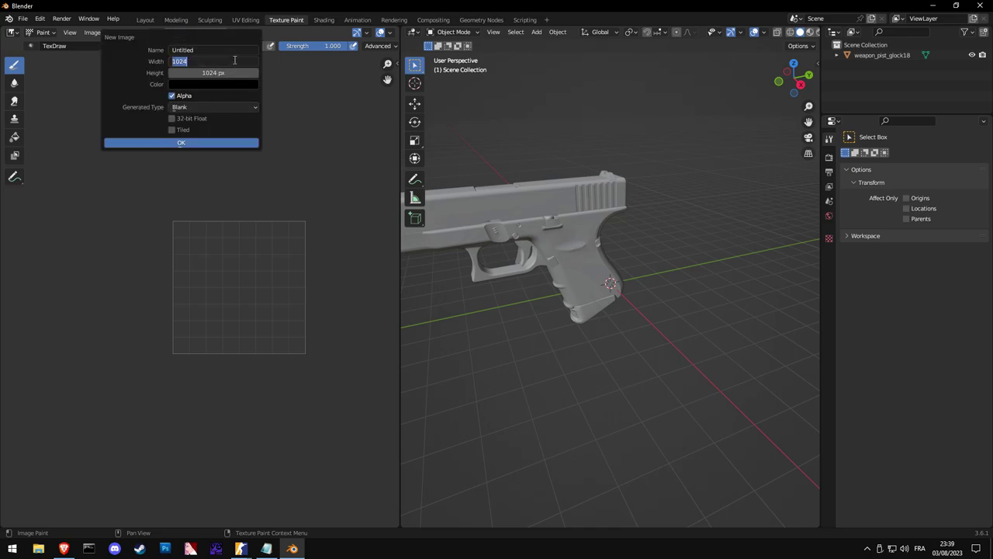
type("2048")
key("Return")
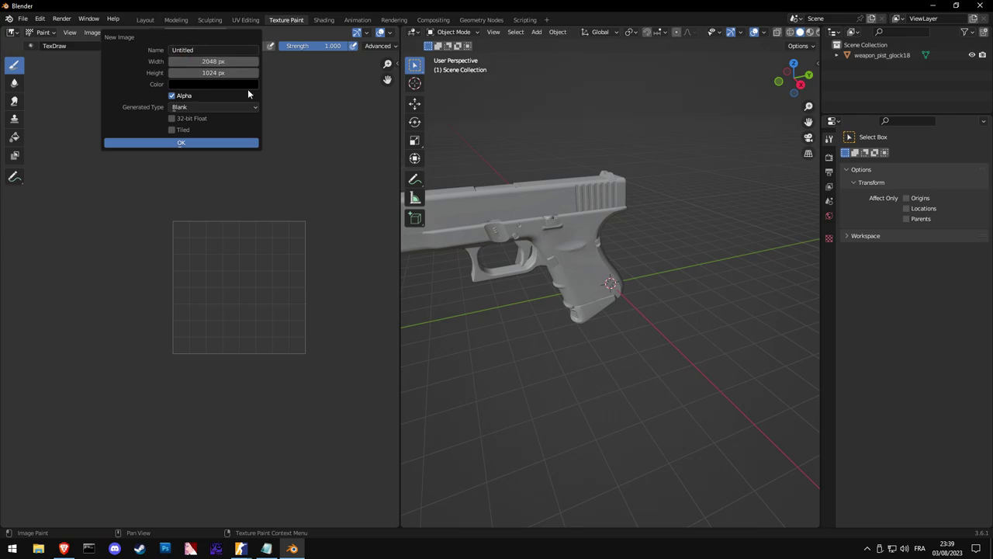
left_click_drag(214, 62, 215, 72)
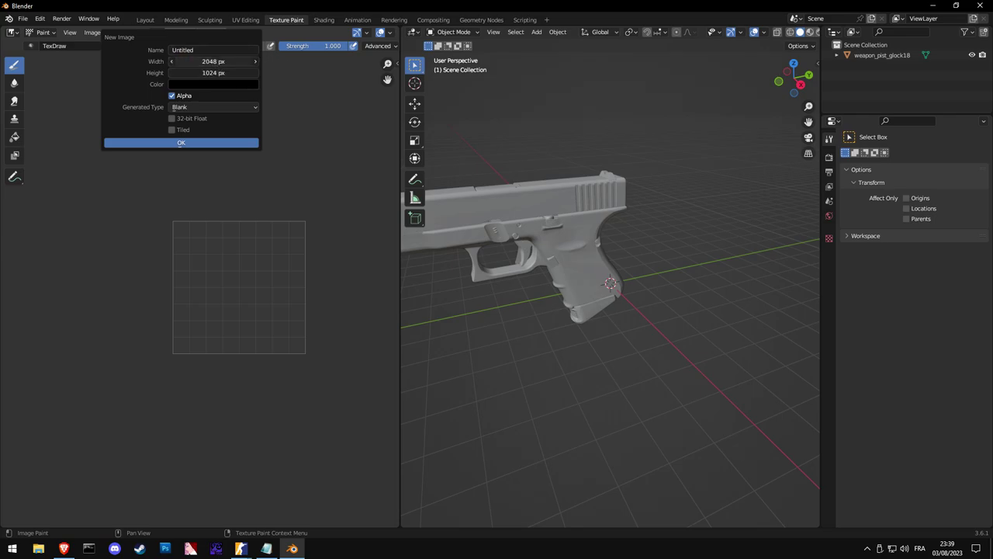
key("Return")
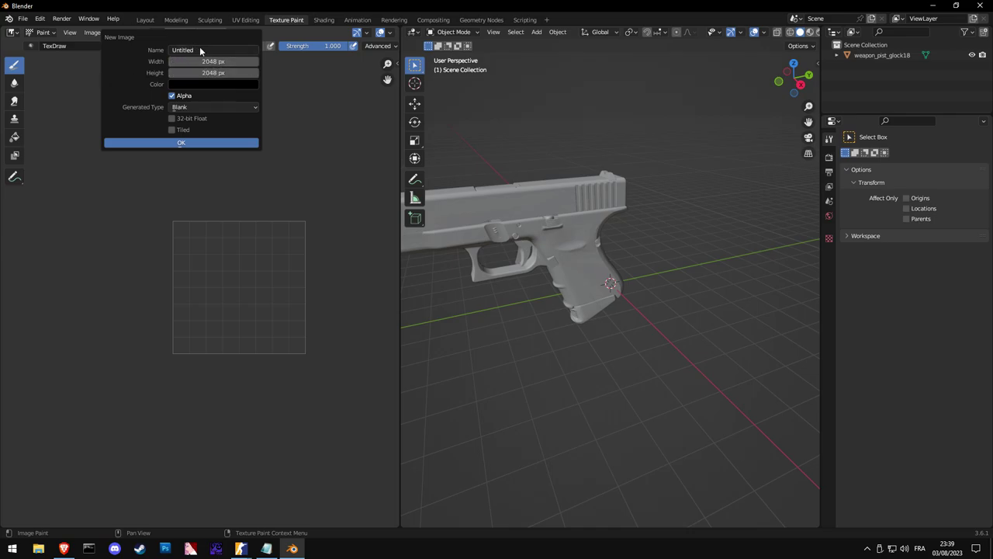
double_click(201, 50)
key("BackSpace")
type("glock18_uvsheets_cs2")
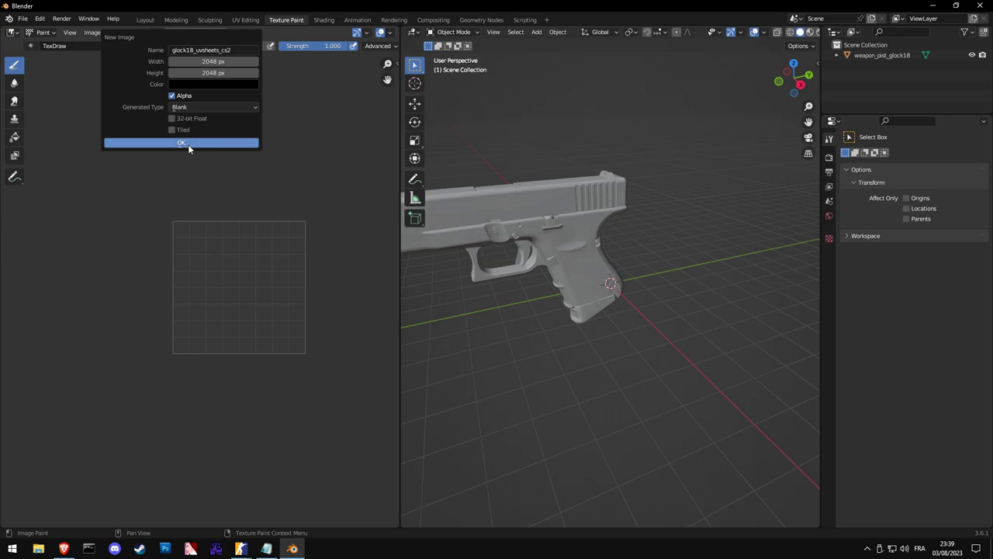
left_click(186, 142)
- Select weapon_pist_glock18 in the Outliner and switch the viewport to Texture Paint mode
scroll(214, 146, "down", 3)
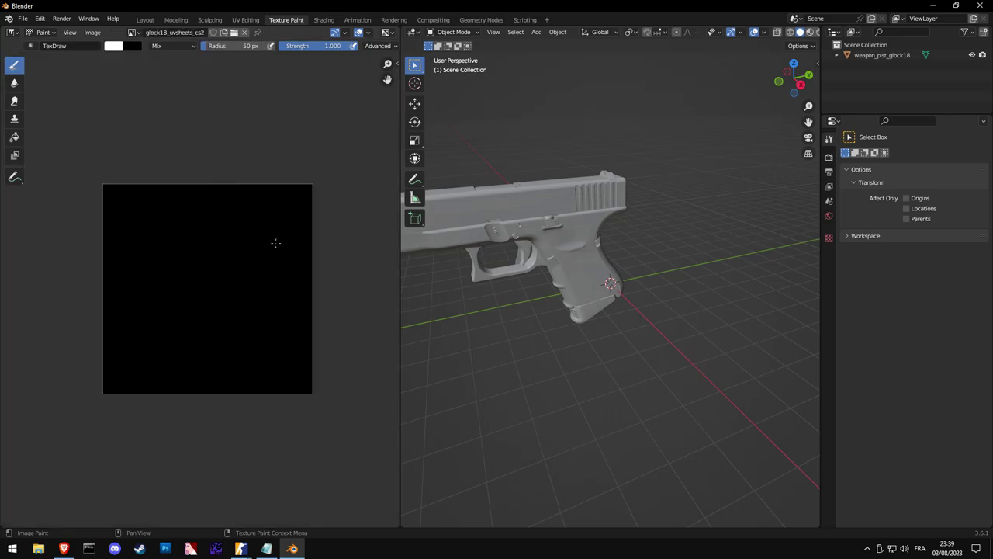
scroll(276, 243, "up", 4)
scroll(276, 243, "down", 4)
scroll(302, 213, "up", 1)
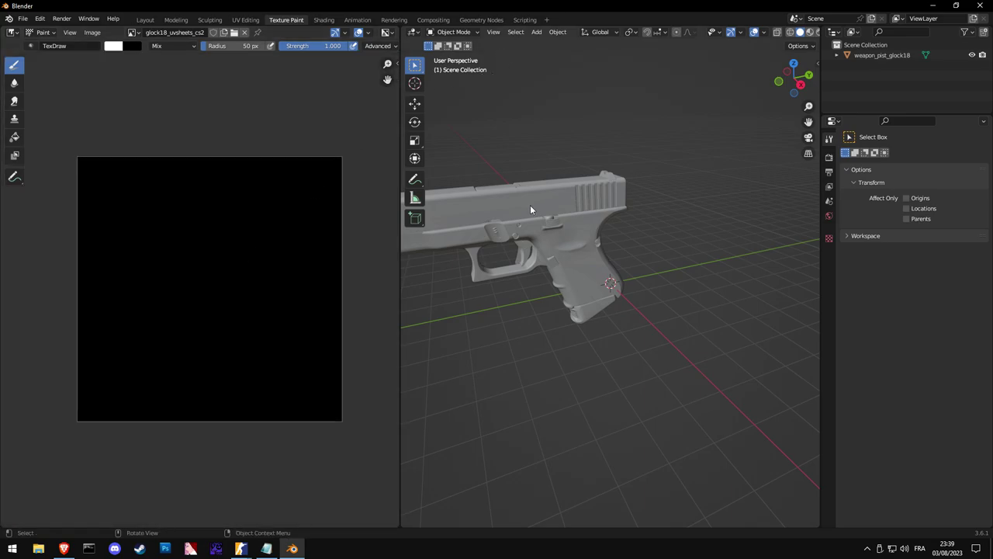
left_click(872, 54)
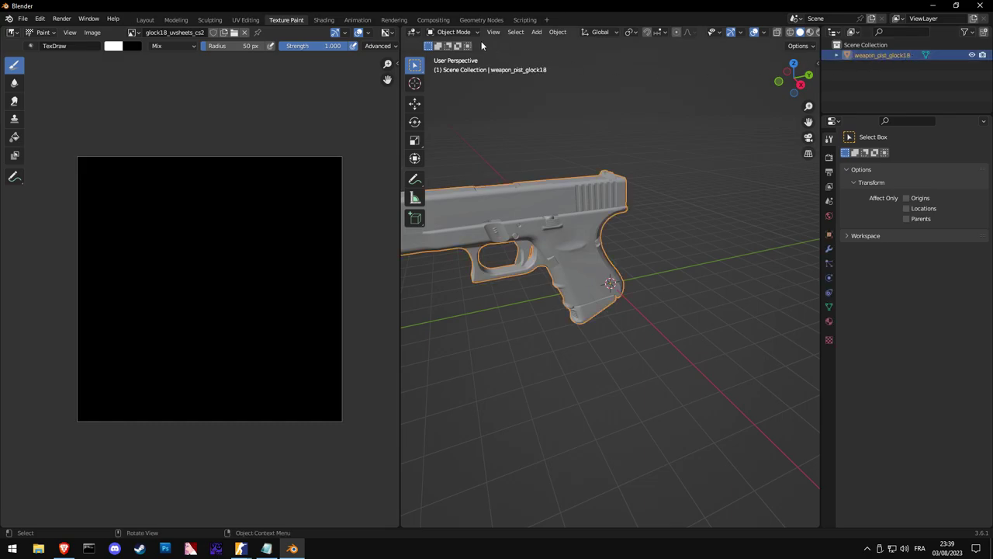
left_click(461, 34)
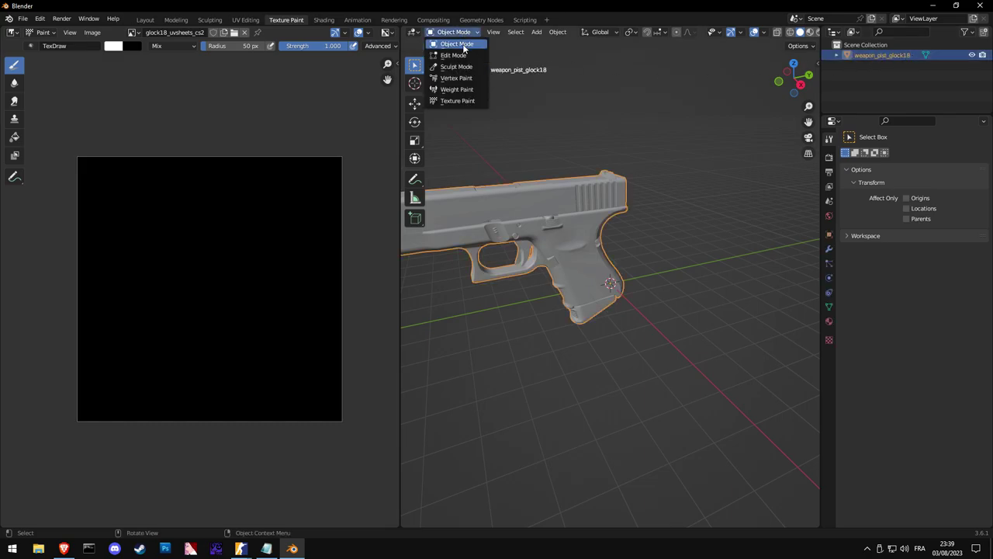
left_click(455, 101)
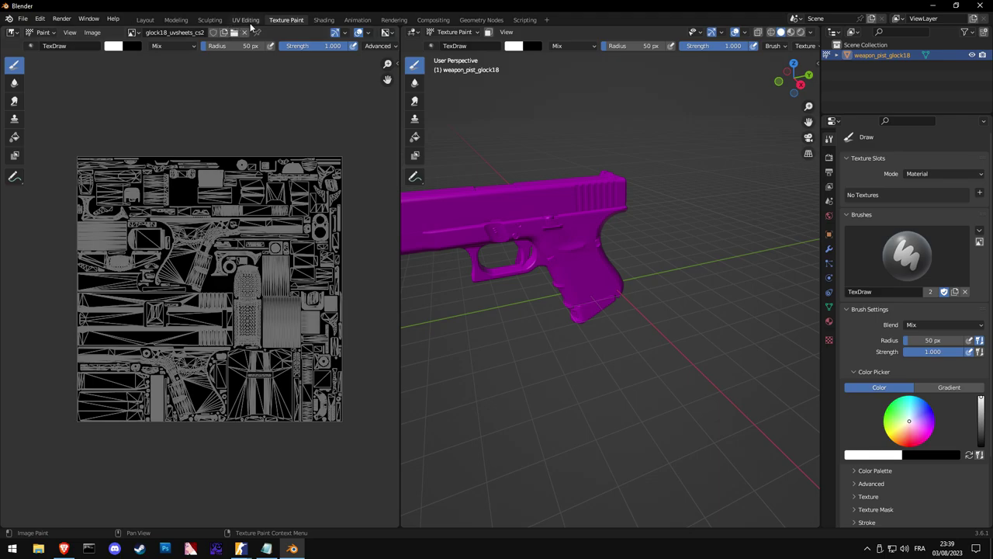
- Switch to the UV Editing workspace and inspect the Glock's full UV layout
left_click(246, 20)
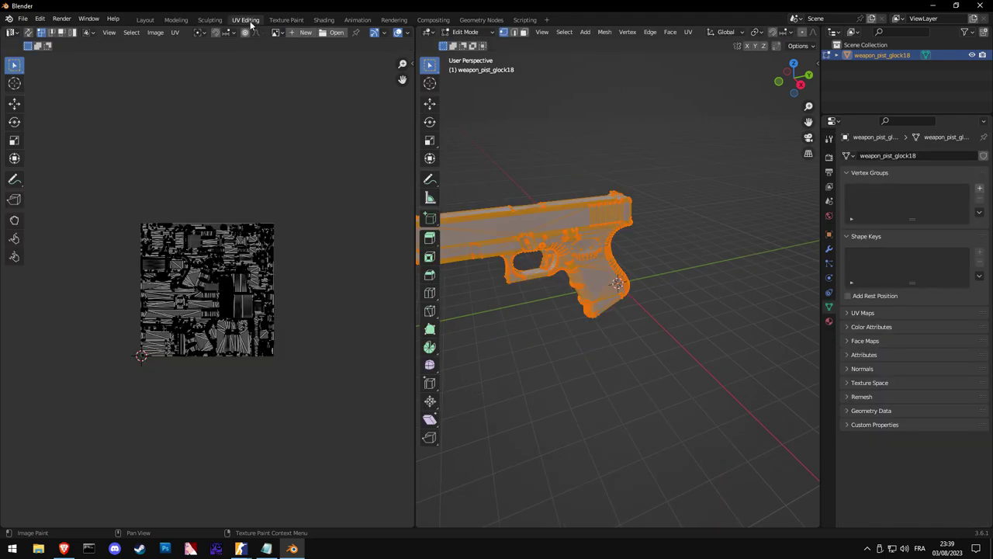
scroll(233, 283, "up", 8)
scroll(233, 283, "up", 1)
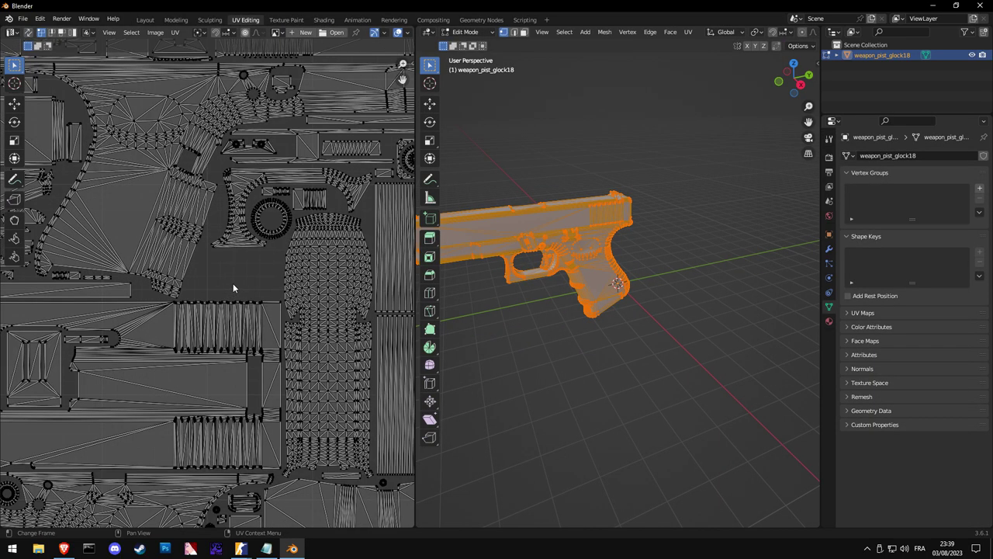
mouse_move(232, 283)
middle_mouse_down()
mouse_move(246, 304)
mouse_move(224, 155)
middle_mouse_up()
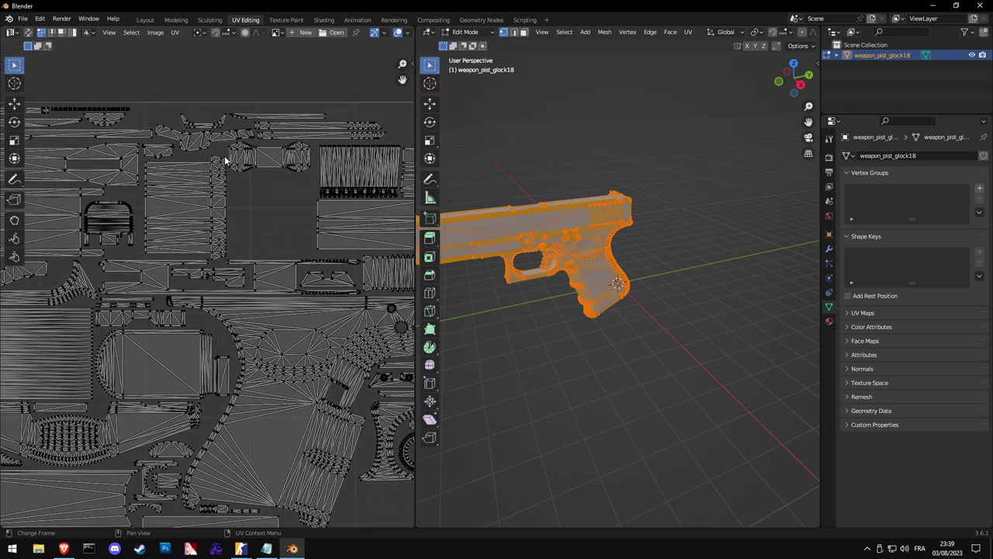
scroll(310, 202, "down", 4)
scroll(209, 93, "down", 2)
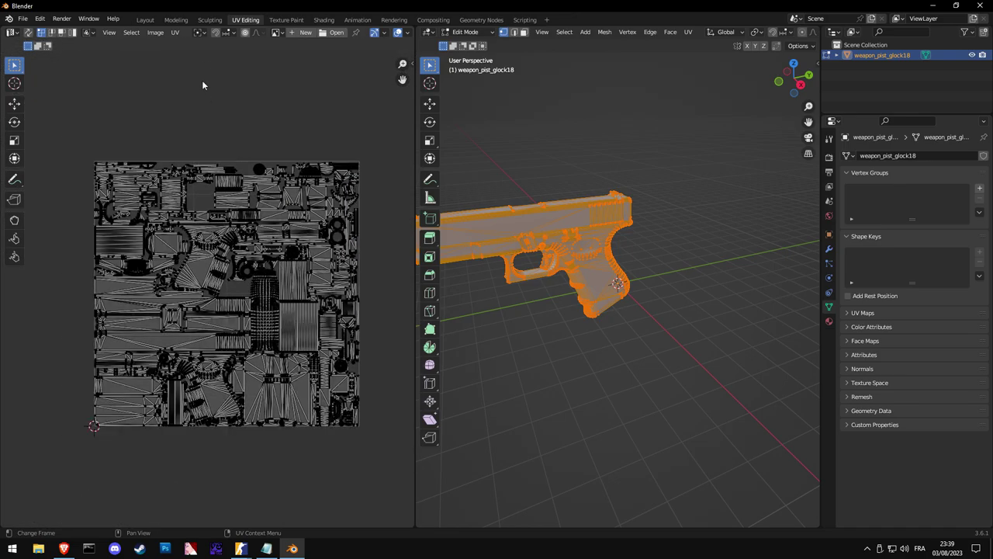
left_click(175, 32)
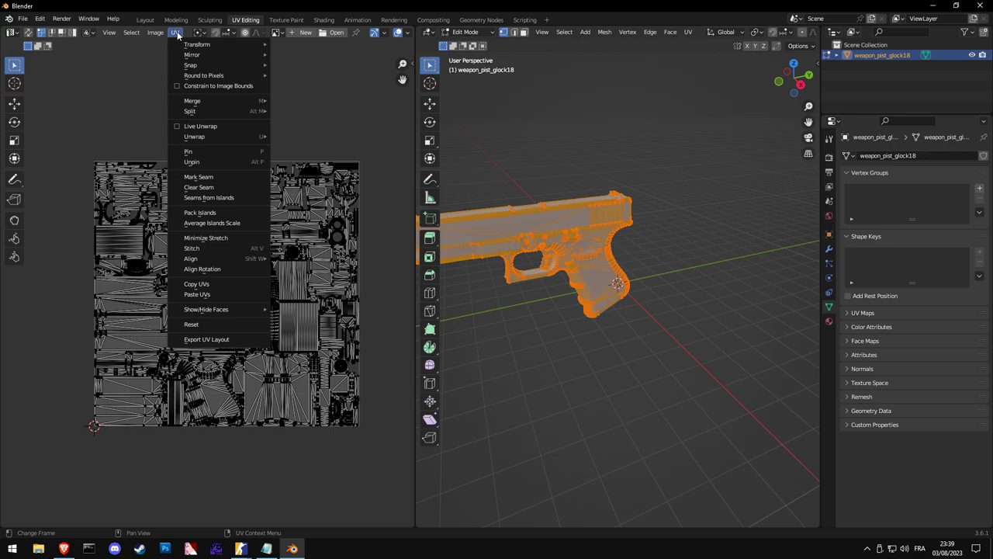
- Export the Glock UV layout as weapon_pist_glock18.png into csgo skin > CS2 uvsheets
left_click(206, 339)
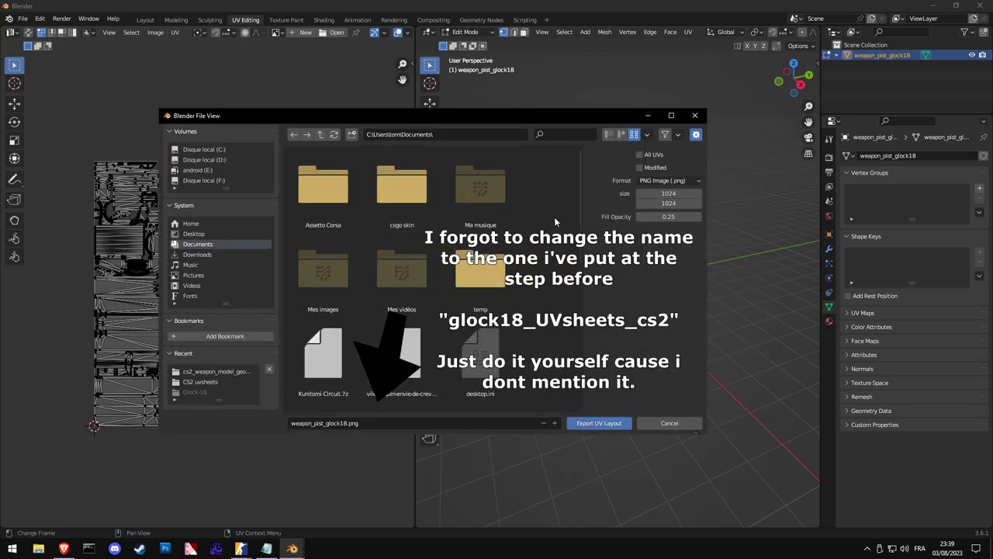
left_click(403, 185)
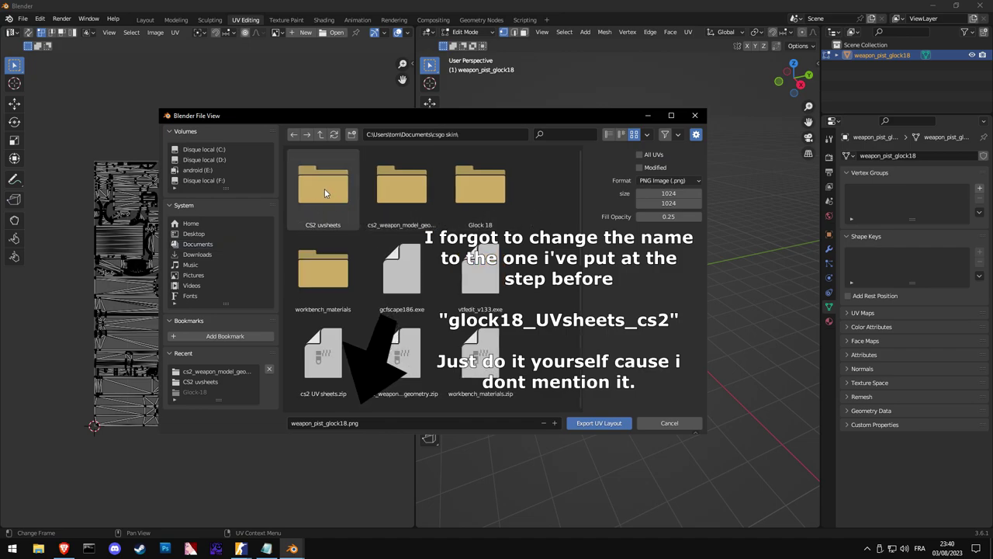
left_click(325, 188)
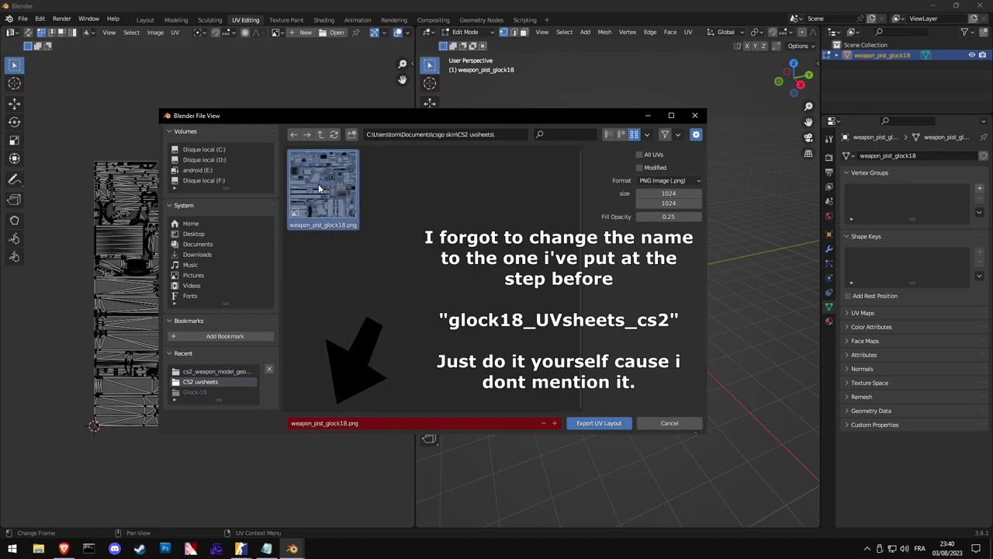
left_click_drag(438, 115, 423, 118)
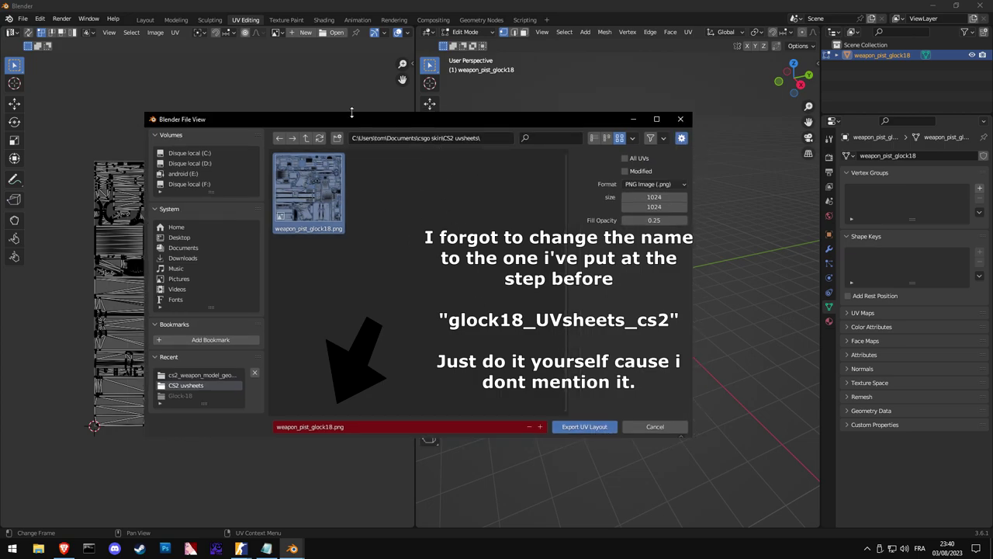
left_click_drag(352, 112, 338, 110)
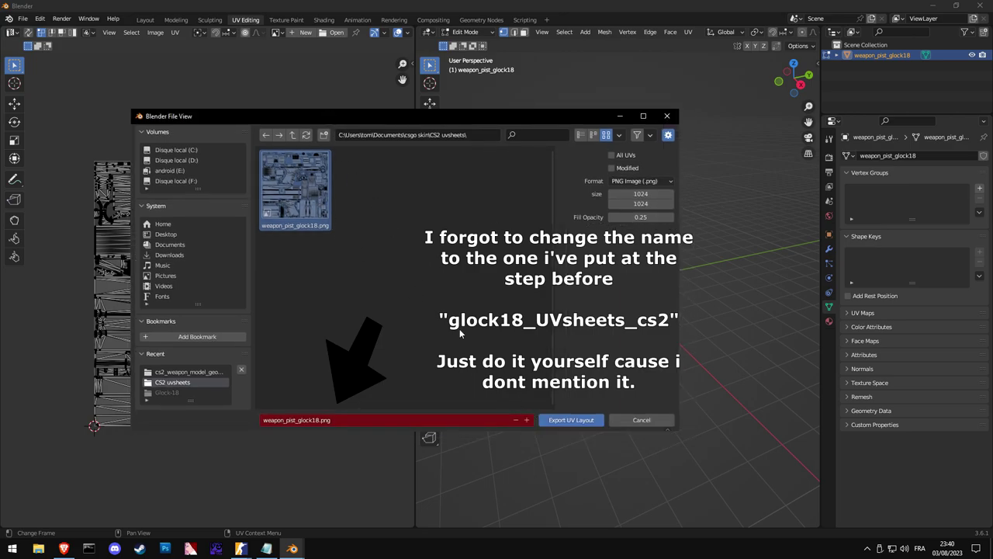
left_click(571, 419)
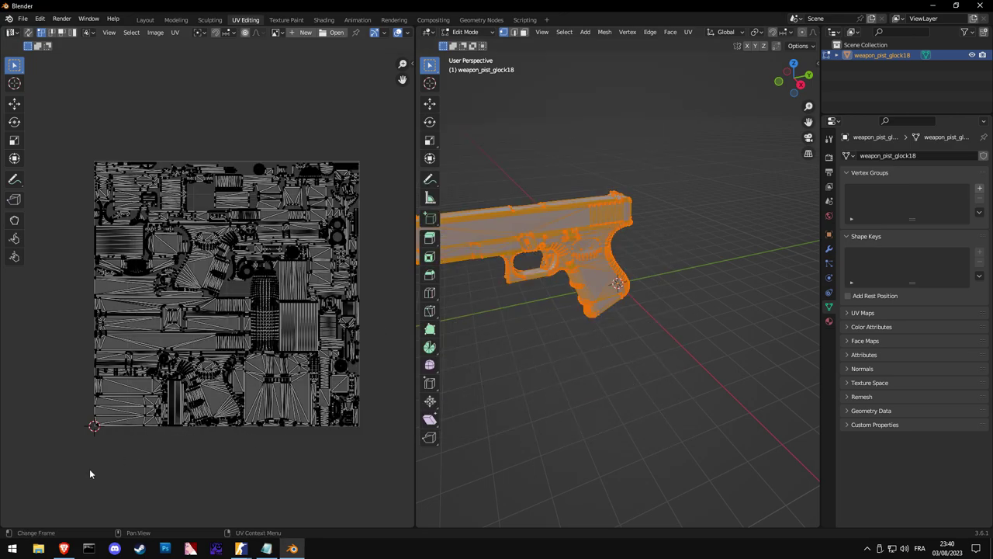
left_click(42, 552)
left_click_drag(370, 106, 423, 107)
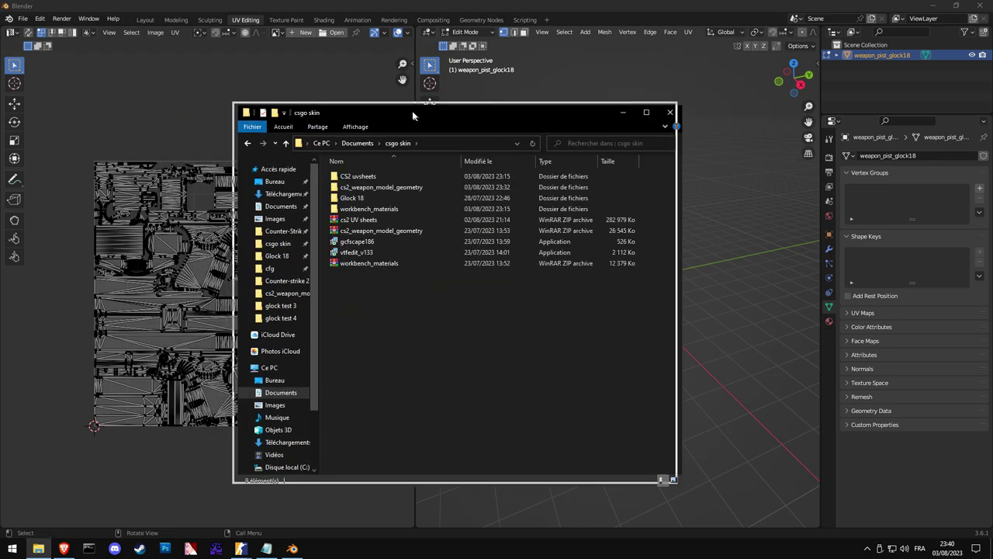
left_click_drag(353, 101, 359, 112)
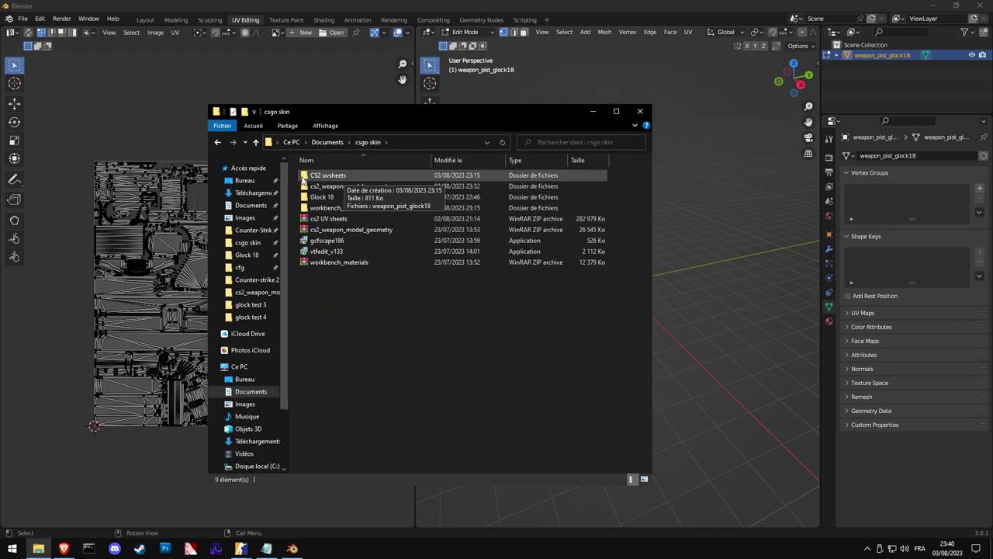
left_click(313, 178)
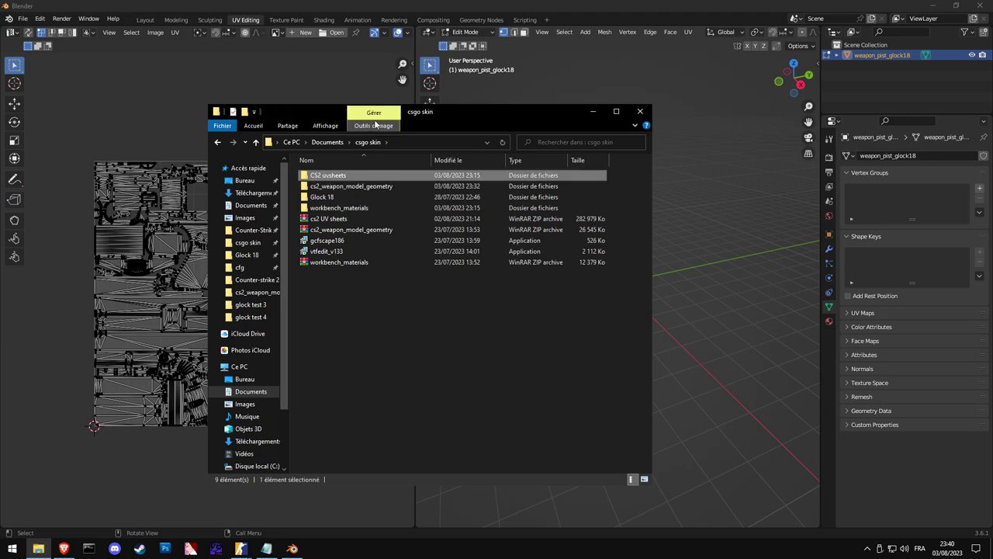
left_click_drag(380, 112, 389, 103)
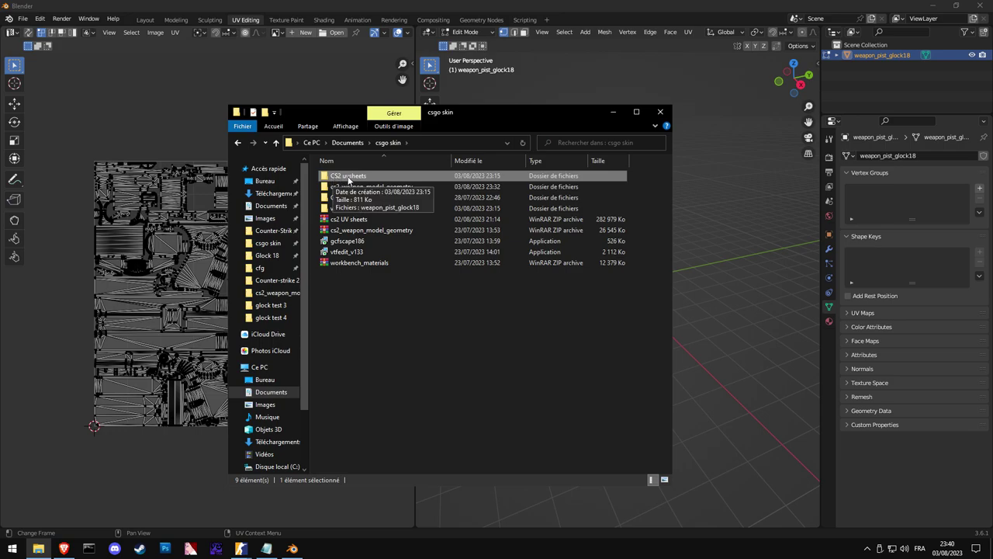
double_click(357, 176)
double_click(359, 193)
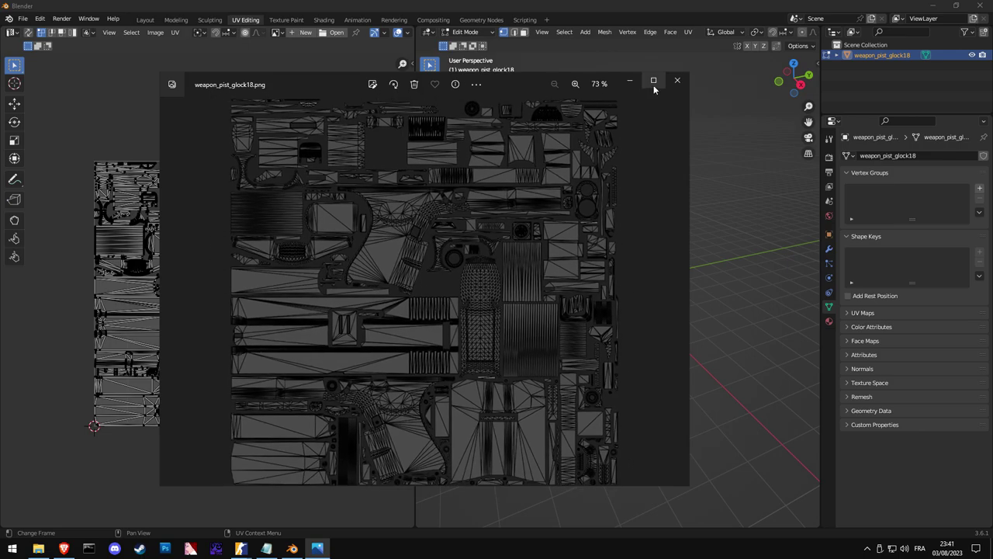
left_click(678, 80)
left_click(612, 113)
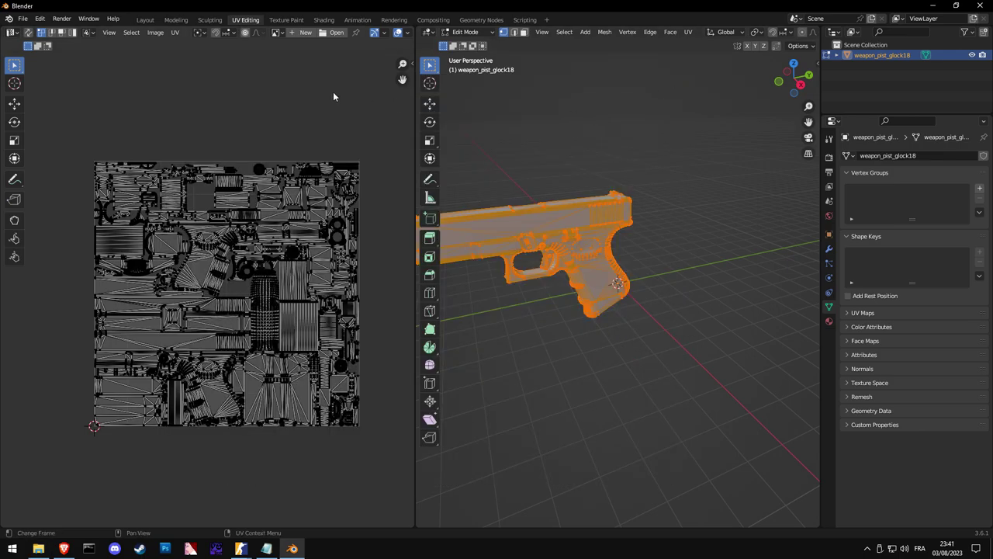
- Quit and relaunch Blender, then delete the default cube, light, camera and collection
key("ctrl+q")
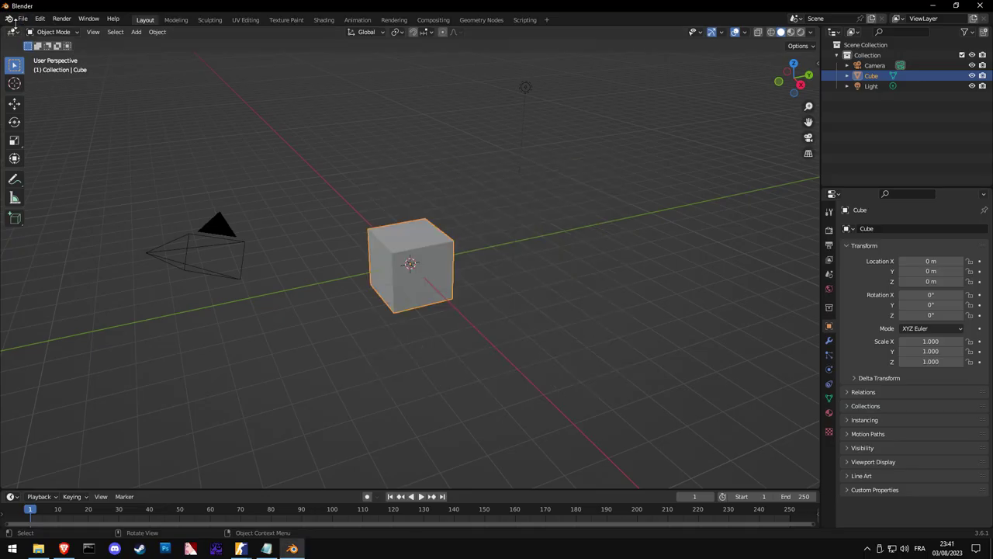
left_click(406, 223)
left_click(410, 256)
left_click(871, 86)
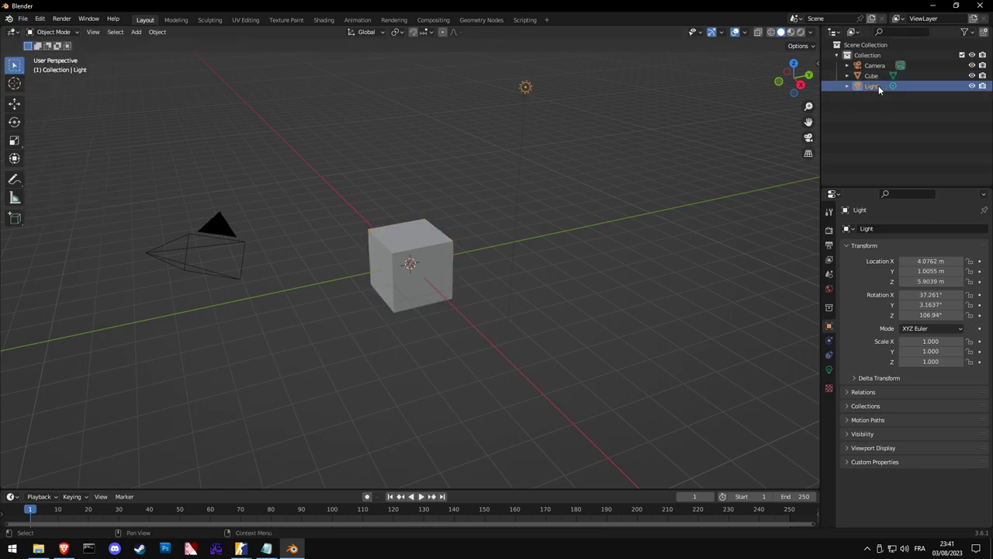
key("Delete")
left_click(871, 75)
key("Delete")
key("Delete")
left_click(868, 55)
key("Delete")
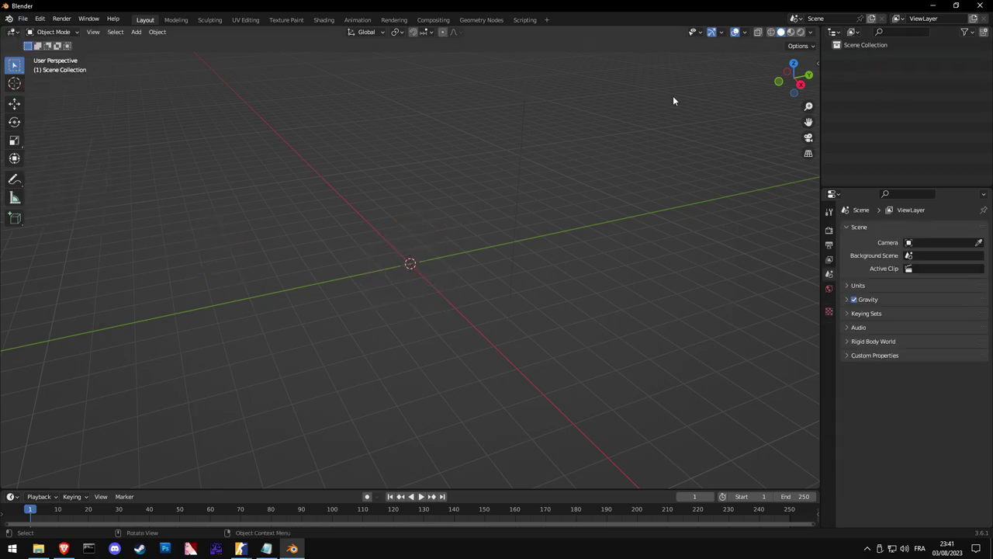
left_click(24, 19)
mouse_move(40, 159)
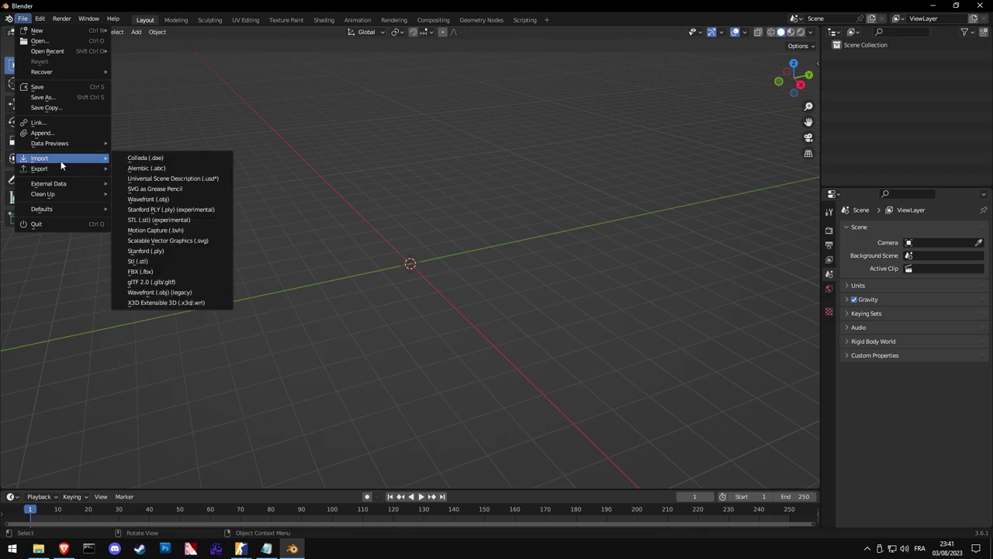
- Import weapon_pist_cz75a.obj from csgo skin > cs2_weapon_model_geometry as a Wavefront OBJ
left_click(161, 288)
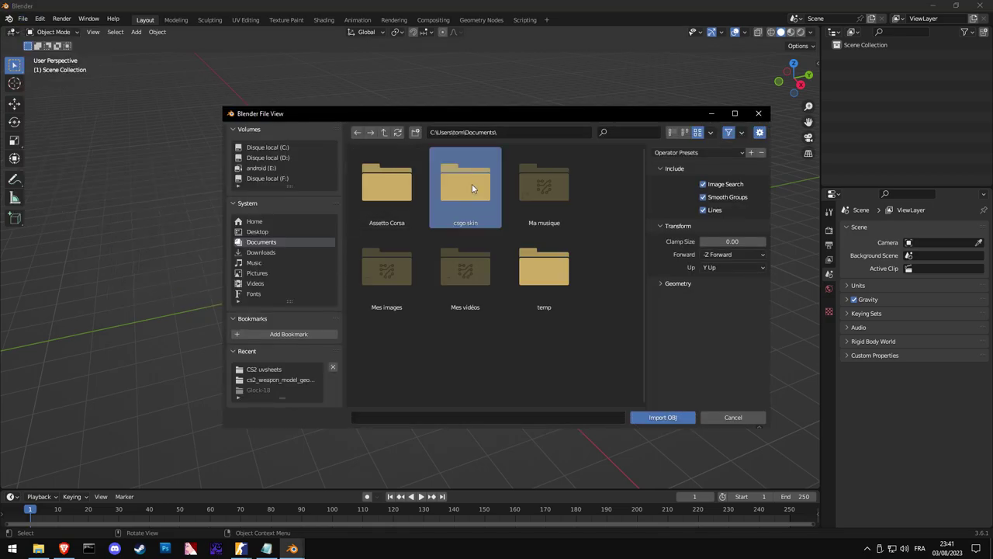
double_click(472, 186)
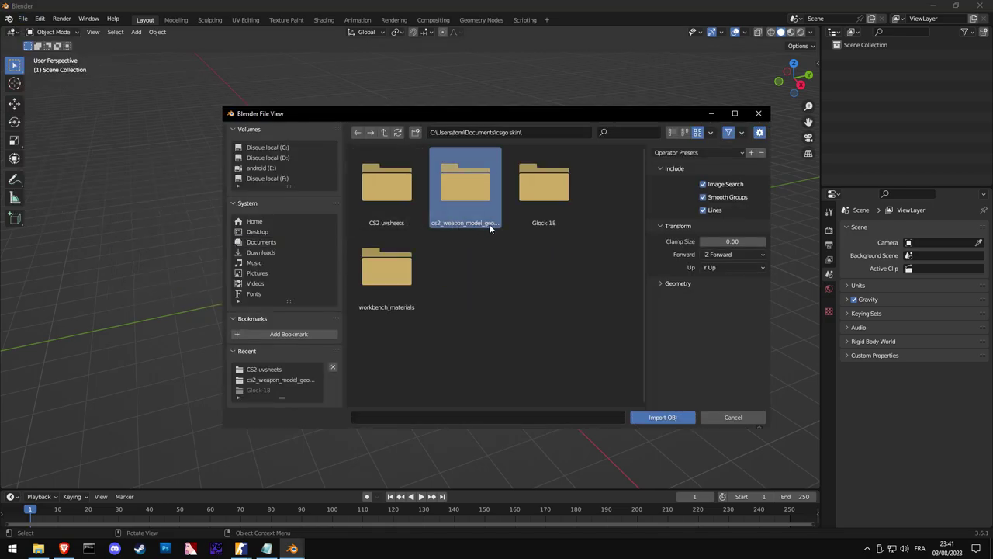
double_click(466, 189)
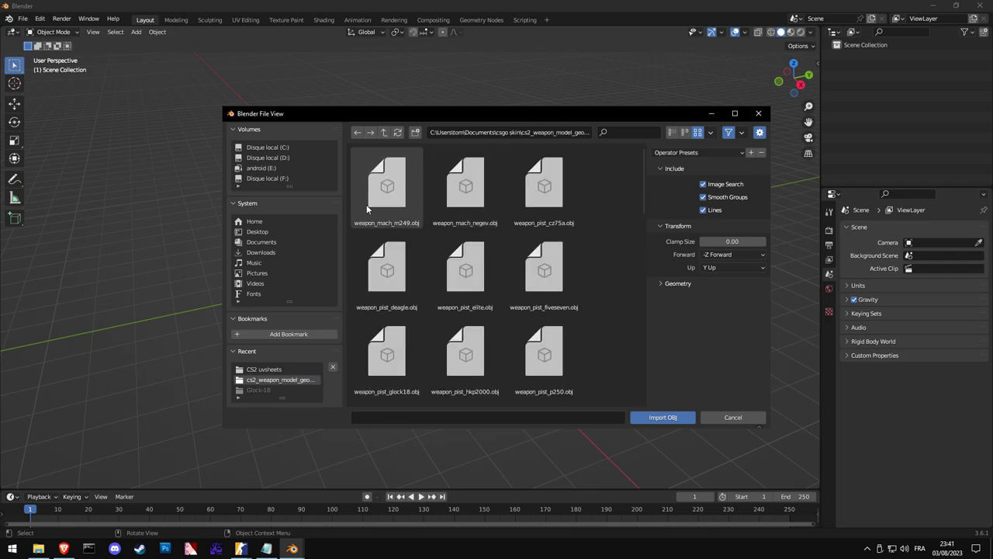
left_click(547, 194)
left_click(661, 420)
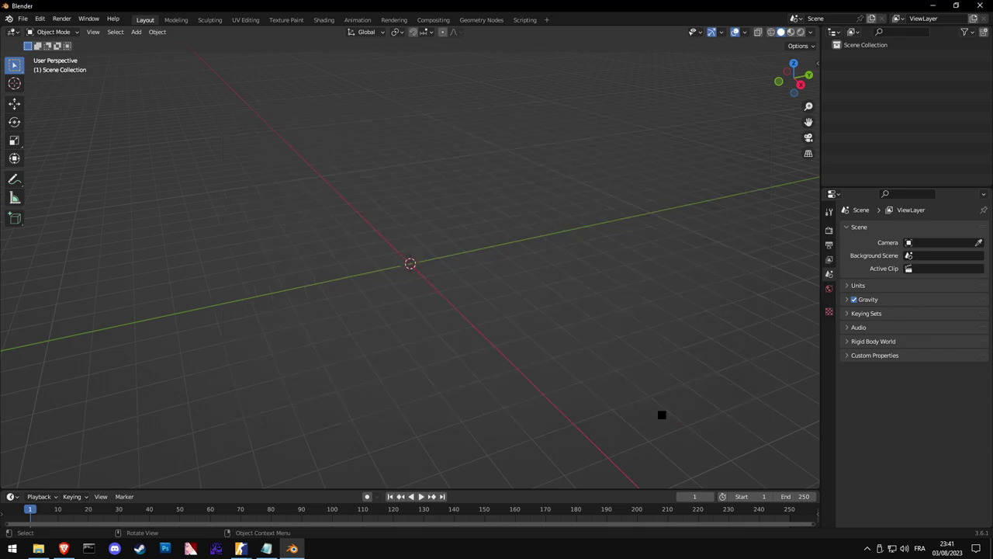
- In the Texture Paint workspace, start a new image sized 2048 × 2048
mouse_move(464, 266)
middle_mouse_down()
mouse_move(463, 222)
mouse_move(667, 217)
mouse_move(346, 59)
middle_mouse_up()
left_click(292, 21)
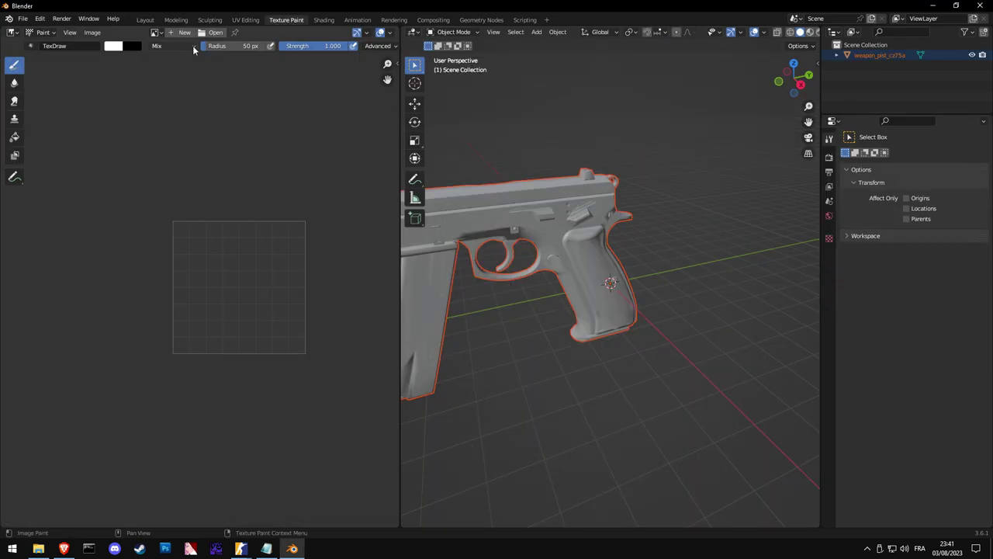
left_click(184, 31)
left_click(238, 60)
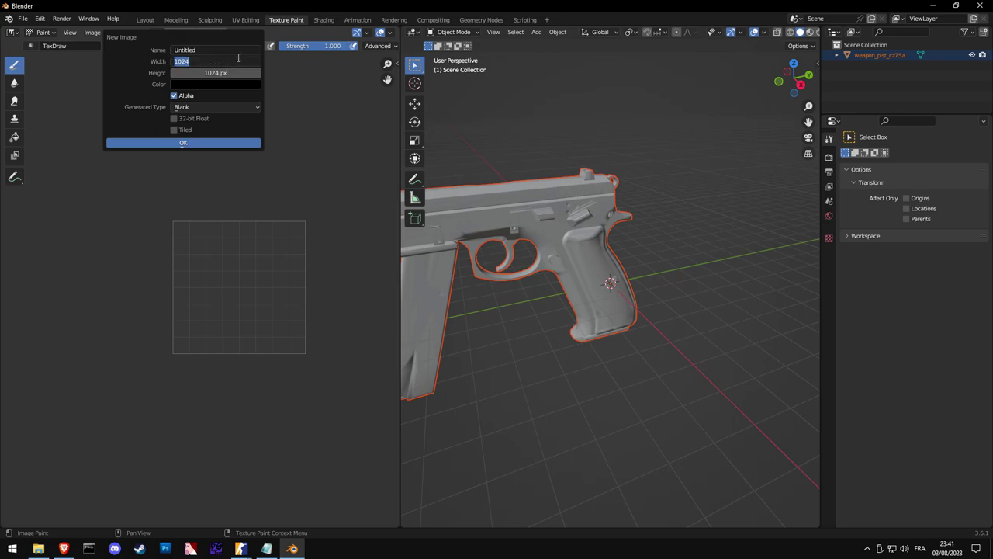
type("20")
key("Tab")
type("2048")
key("Tab")
key("Return")
- Name the image cz75_UVsheets_cs2 and create it
left_click(188, 50)
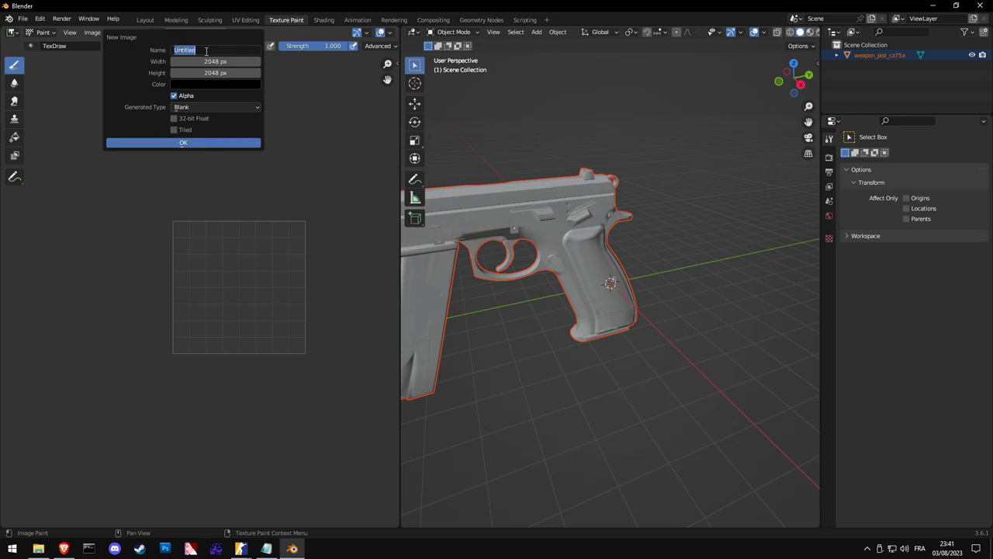
type("cz")
type("75_UVsheets_cs2")
left_click(188, 142)
scroll(233, 140, "down", 7)
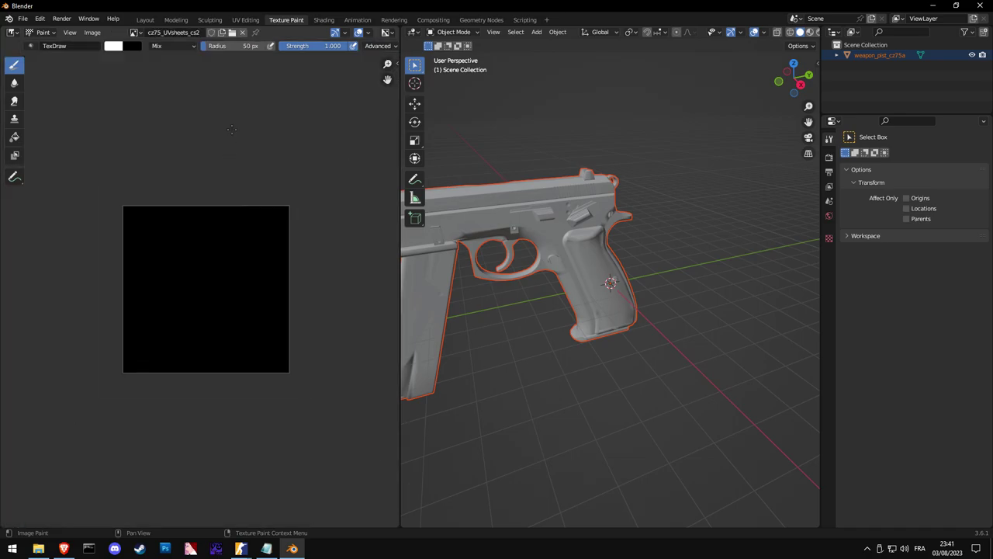
- Select the CZ75 pistol and put it into Texture Paint mode
left_click(884, 55)
left_click(458, 32)
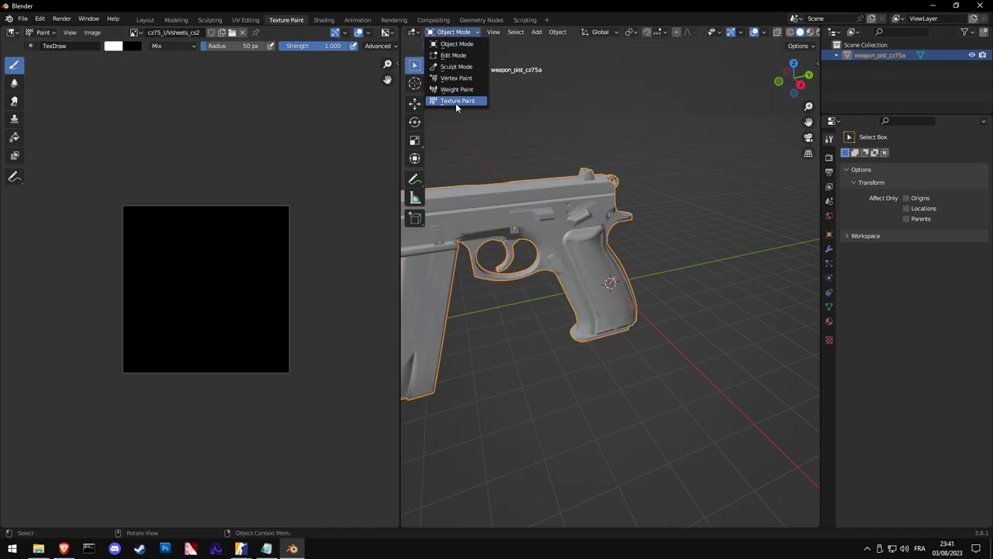
left_click(457, 102)
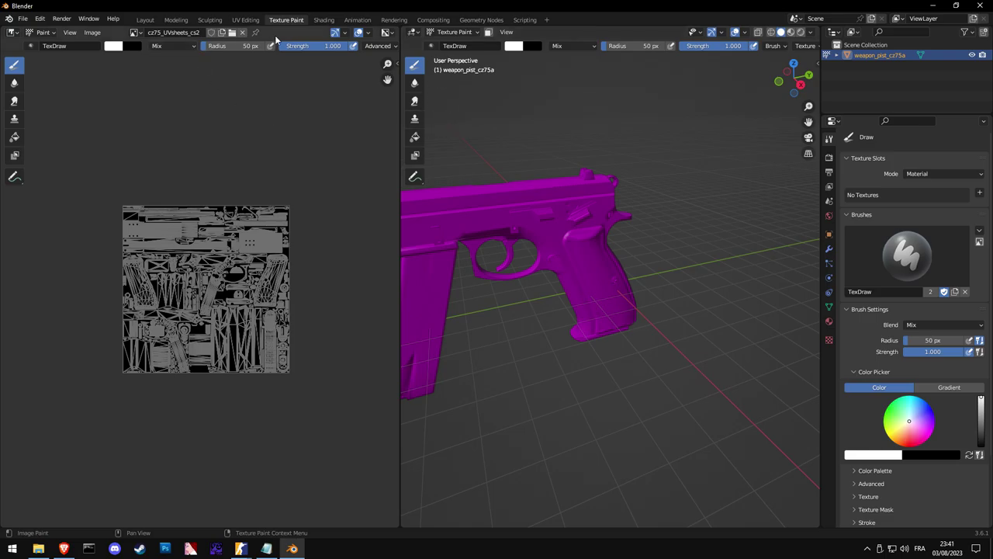
- Show the CZ75's UV layout in the UV Editing workspace and bring up the UV menu
left_click(247, 19)
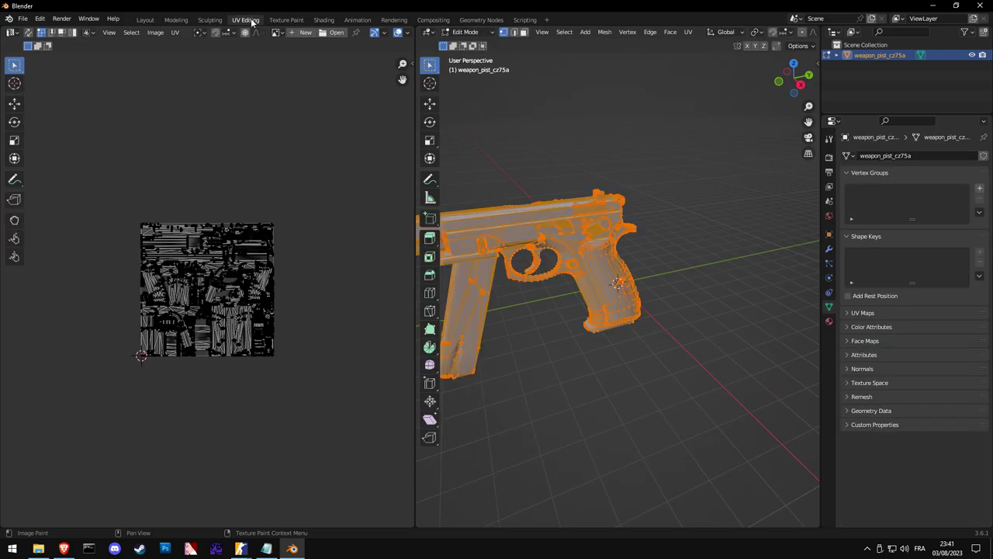
scroll(211, 288, "up", 5)
scroll(212, 289, "up", 3)
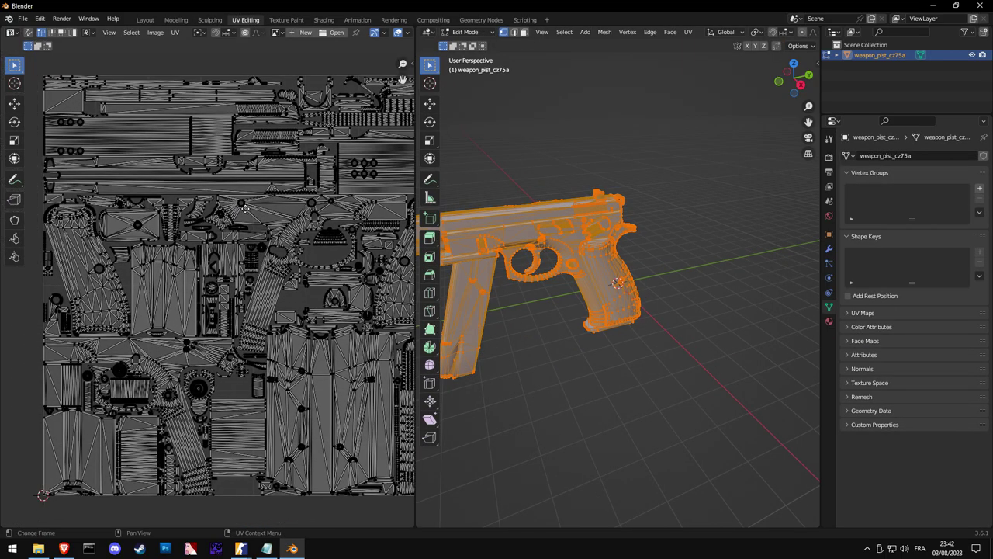
scroll(212, 289, "up", 2)
scroll(212, 289, "down", 2)
scroll(212, 288, "down", 2)
left_click(175, 32)
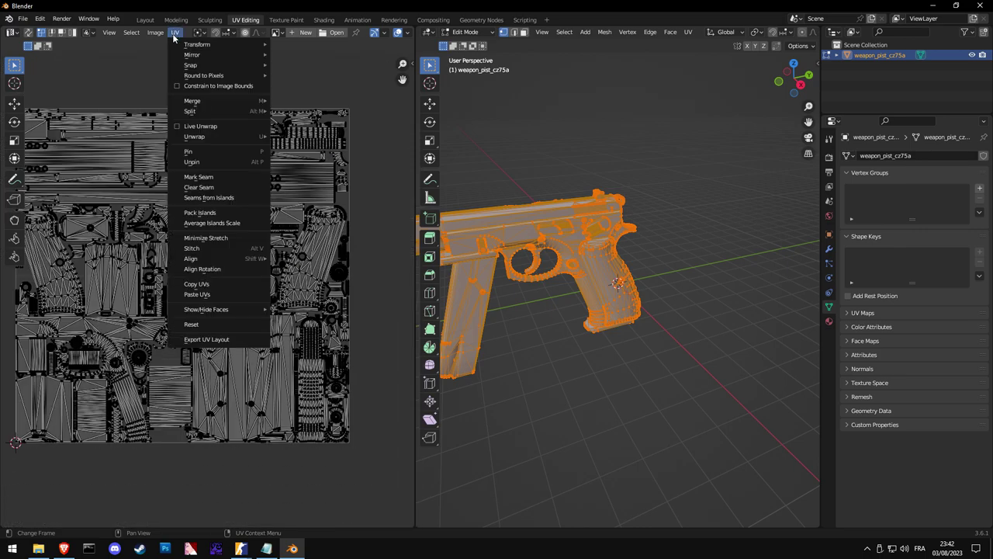
- Choose Export UV Layout, target csgo skin > CS2 uvsheets, keep filename weapon_pist_cz75a.png
left_click(233, 339)
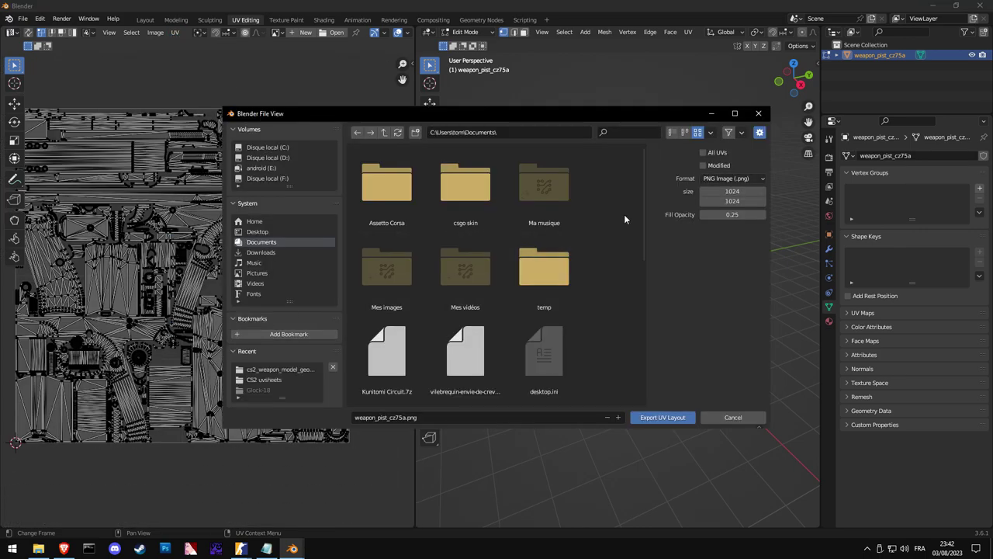
double_click(469, 182)
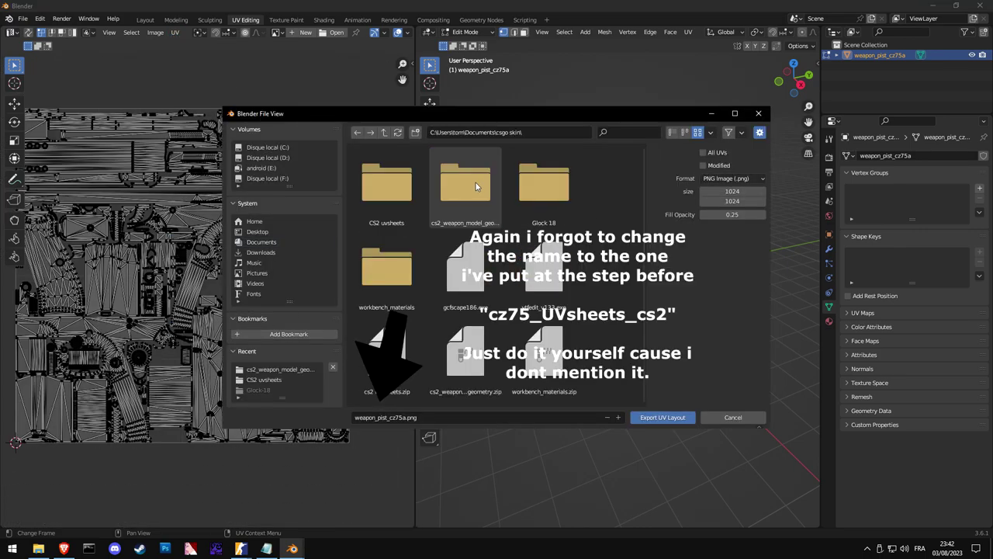
double_click(399, 184)
left_click_drag(457, 122, 421, 121)
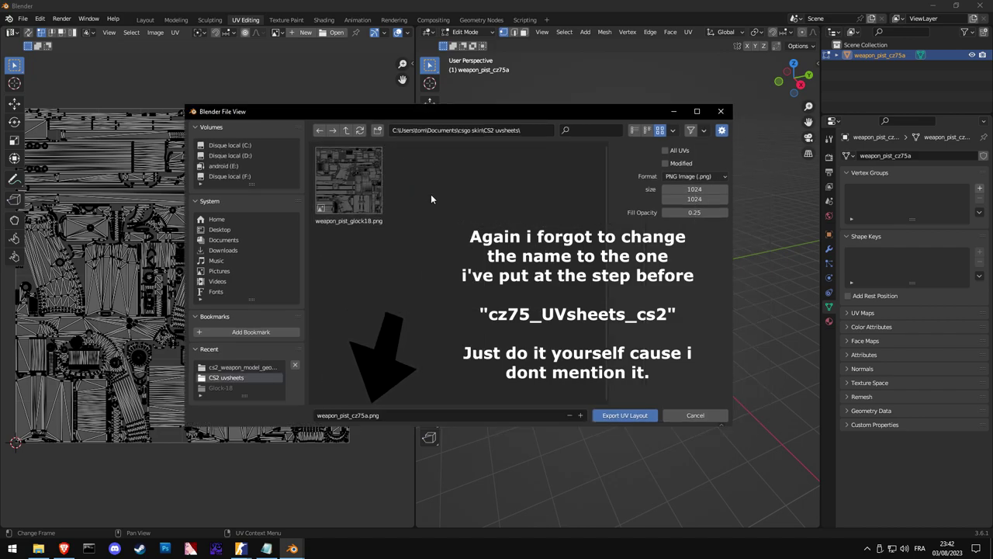
left_click(391, 416)
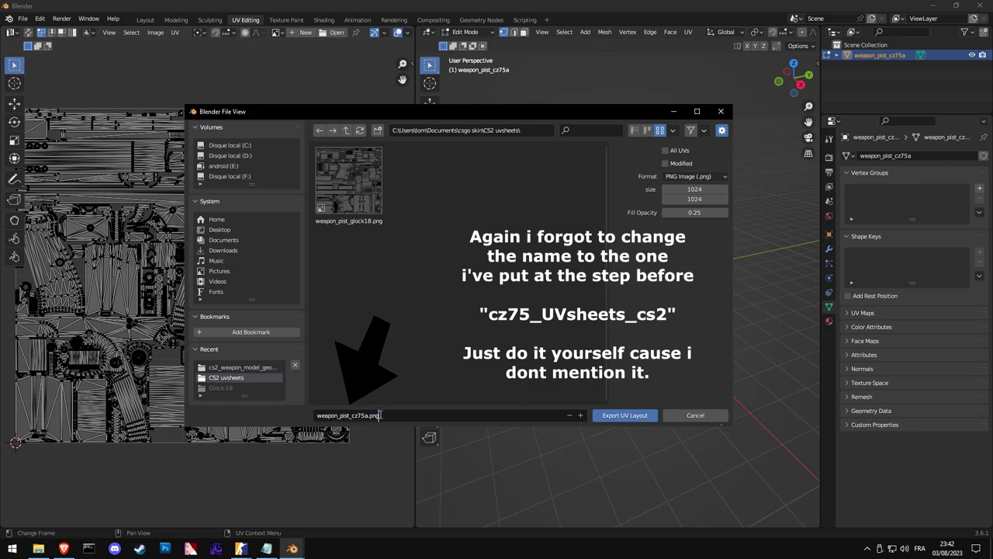
left_click(465, 415)
- Finish the export, then preview weapon_pist_cz75a from the CS2 uvsheets folder in File Explorer
left_click(630, 416)
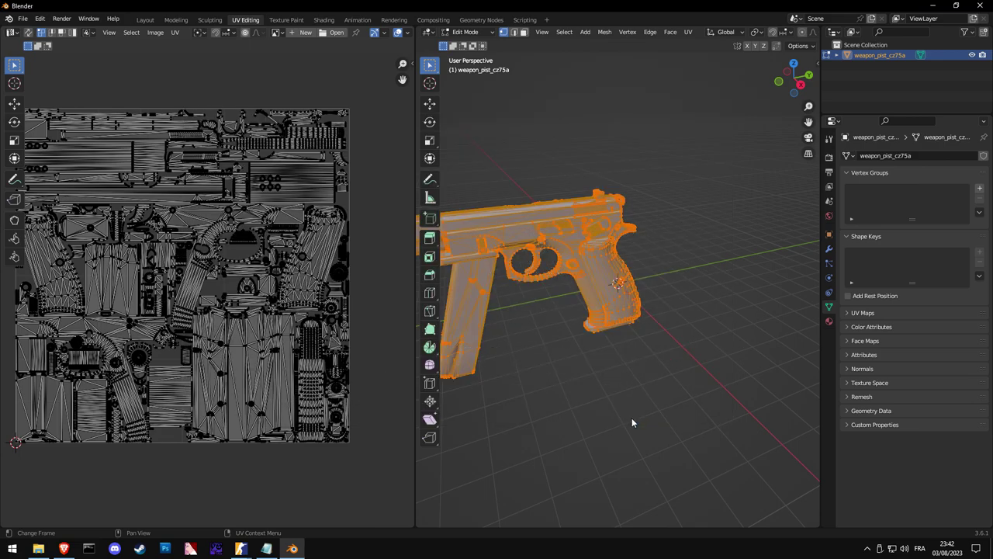
left_click(38, 548)
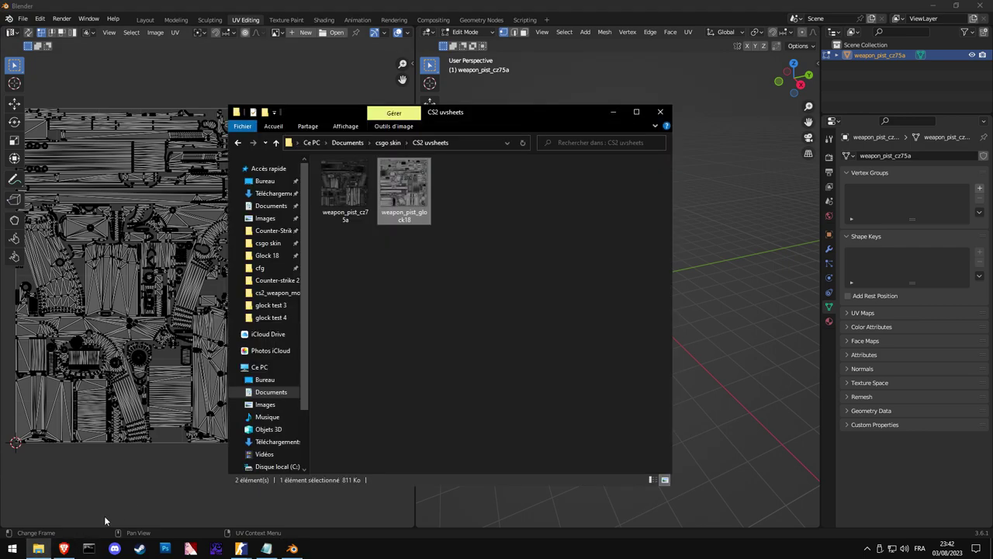
double_click(345, 190)
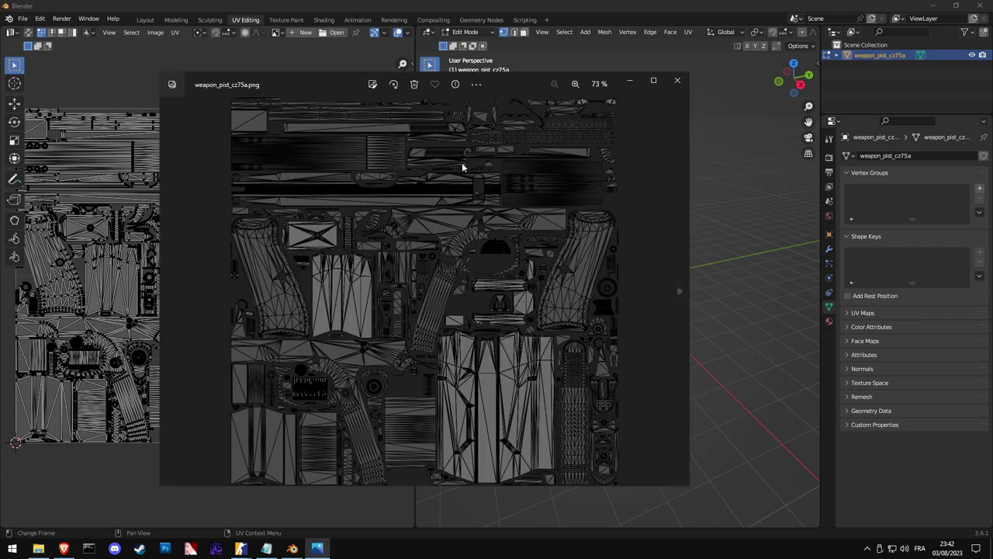
left_click_drag(513, 91, 561, 90)
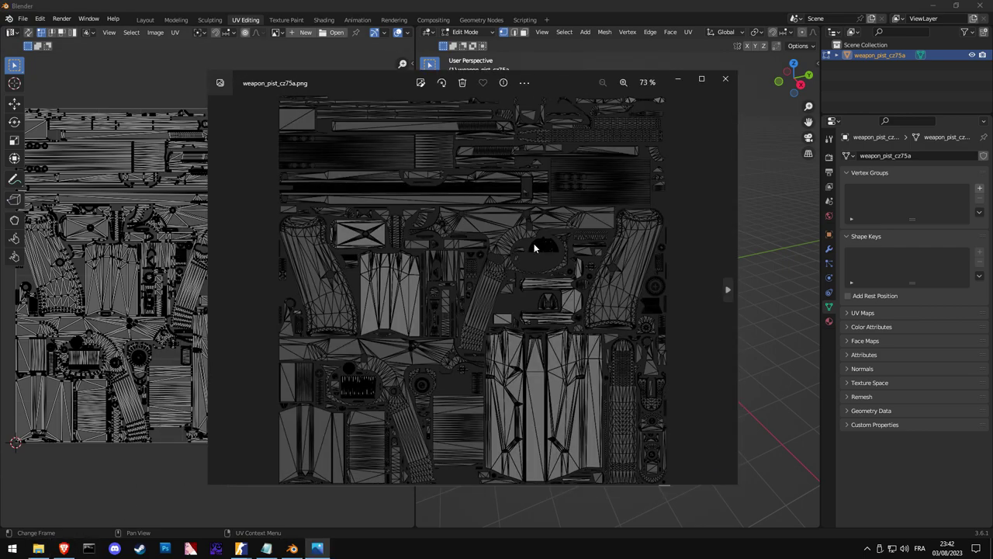
left_click(725, 78)
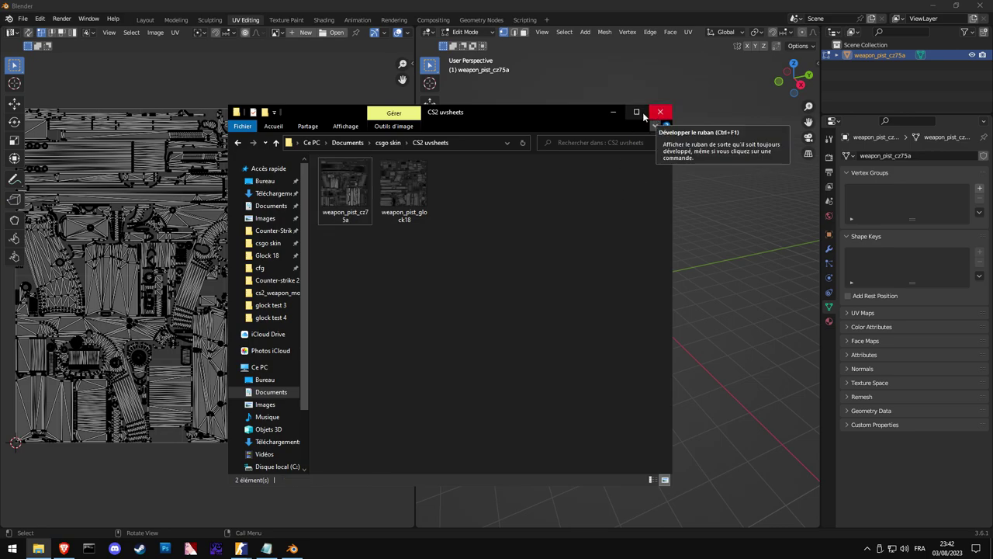
left_click_drag(497, 112, 540, 103)
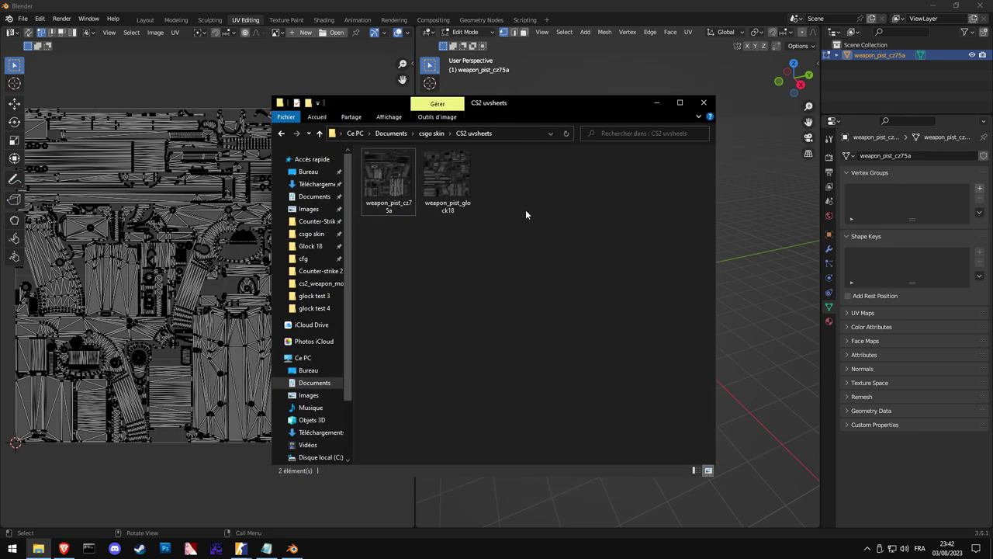